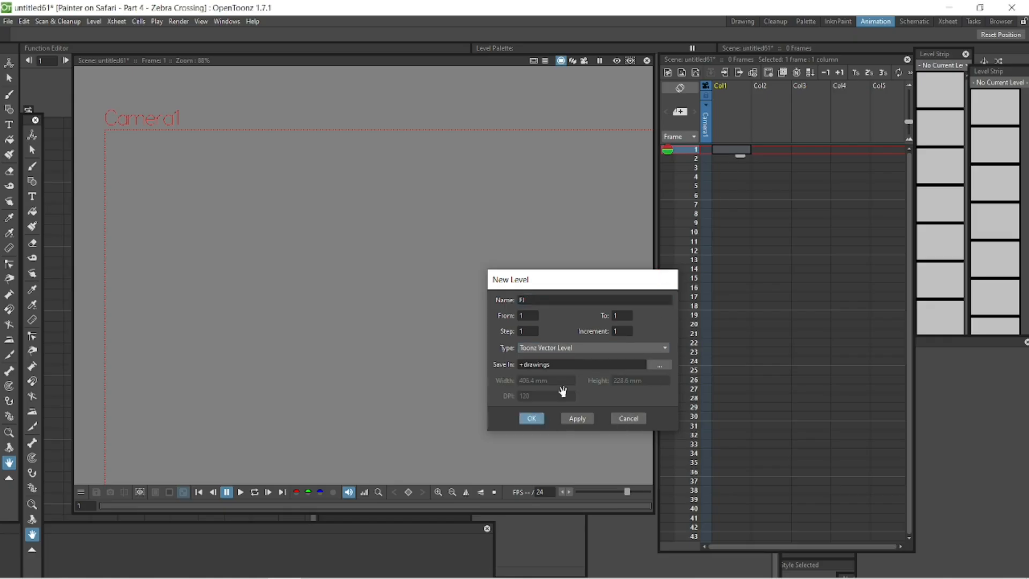
# Create the Toonz Vector Level FJ in the first column and draw a winding S-shaped brush stroke on it
pyautogui.click(530, 418)
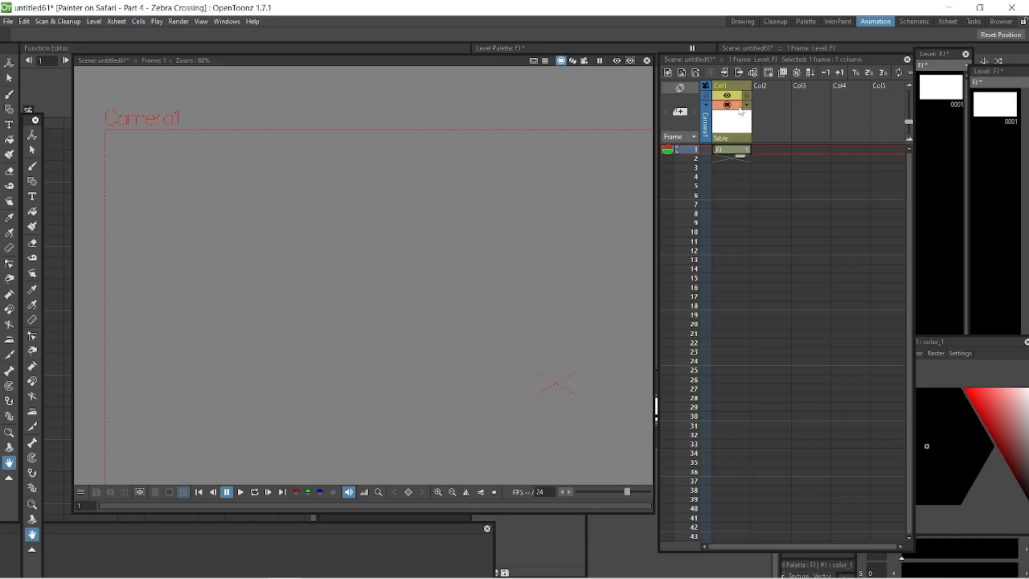
pyautogui.click(32, 167)
pyautogui.moveTo(420, 158)
pyautogui.mouseDown()
pyautogui.moveTo(441, 274)
pyautogui.moveTo(413, 356)
pyautogui.moveTo(428, 200)
pyautogui.moveTo(542, 172)
pyautogui.mouseUp()
# Create a Toonz Raster Level named FK at frame 1 of the second column
pyautogui.click(777, 150)
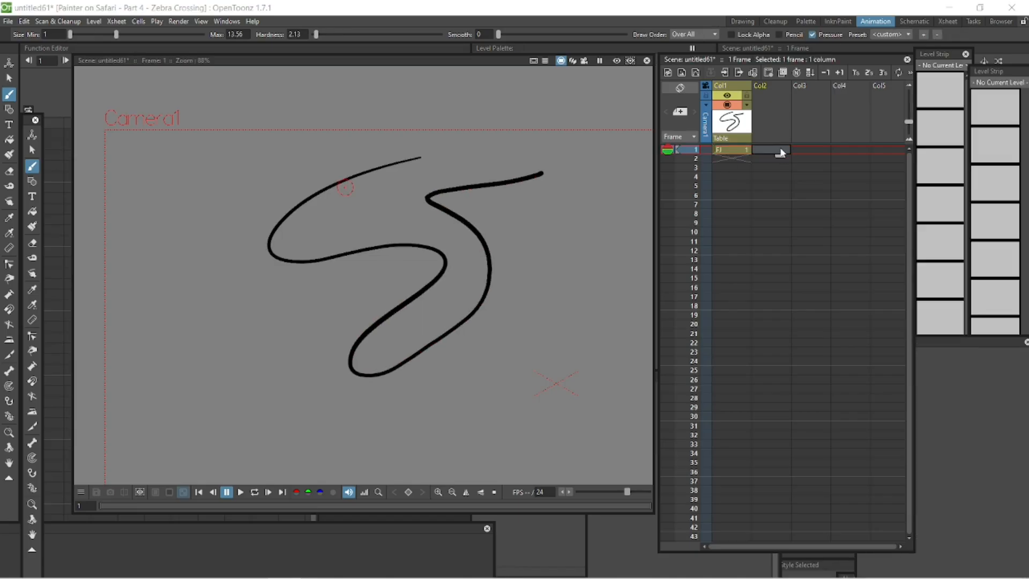
pyautogui.rightClick(781, 153)
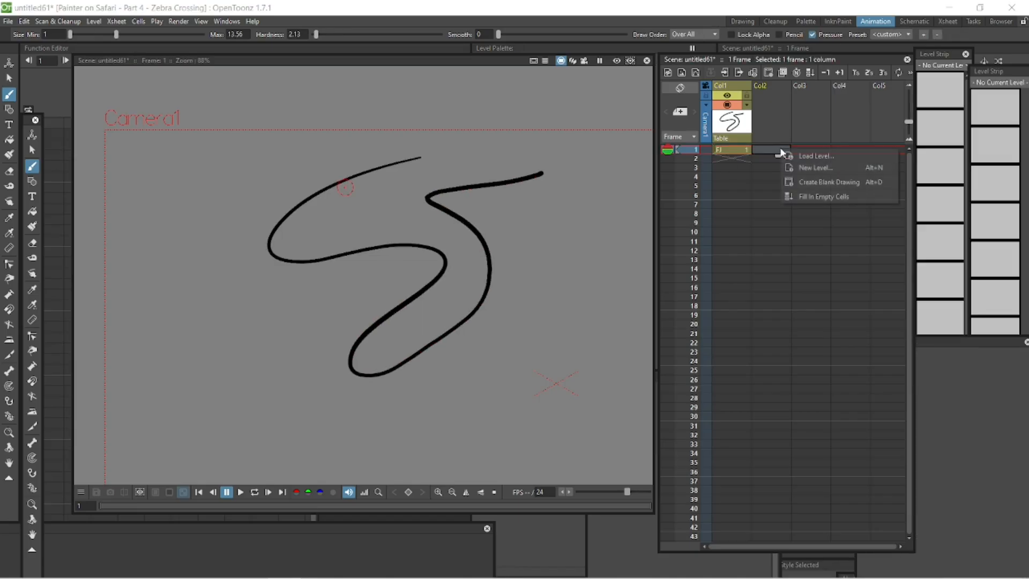
pyautogui.click(816, 168)
pyautogui.click(563, 347)
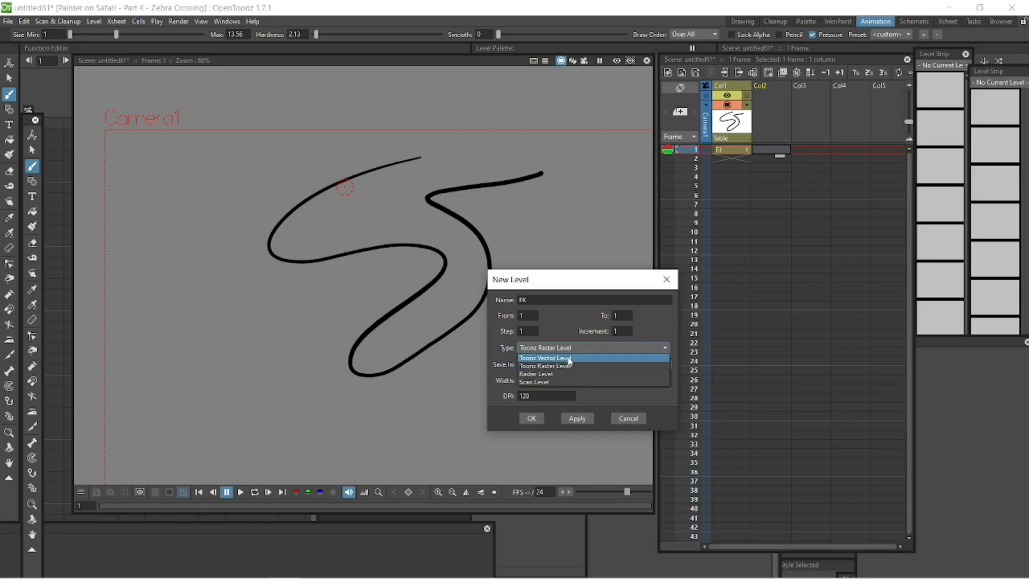
pyautogui.click(567, 362)
pyautogui.click(532, 418)
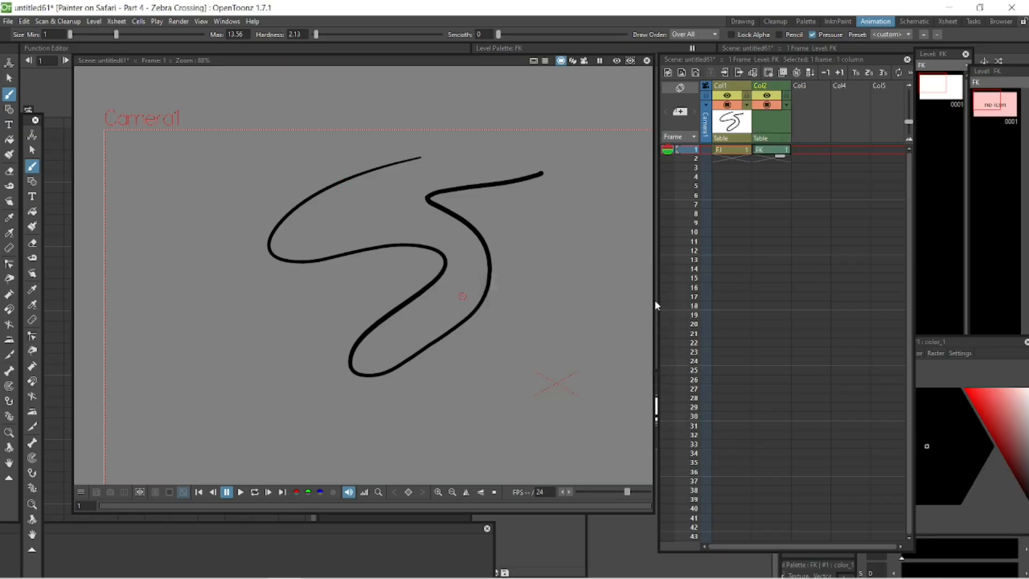
# Show the level palette and draw a curved black brush stroke on level FK beside the vector stroke
pyautogui.click(657, 374)
pyautogui.moveTo(682, 379); pyautogui.dragTo(761, 383)
pyautogui.moveTo(569, 184)
pyautogui.mouseDown()
pyautogui.moveTo(529, 191)
pyautogui.moveTo(505, 338)
pyautogui.moveTo(495, 364)
pyautogui.mouseUp()
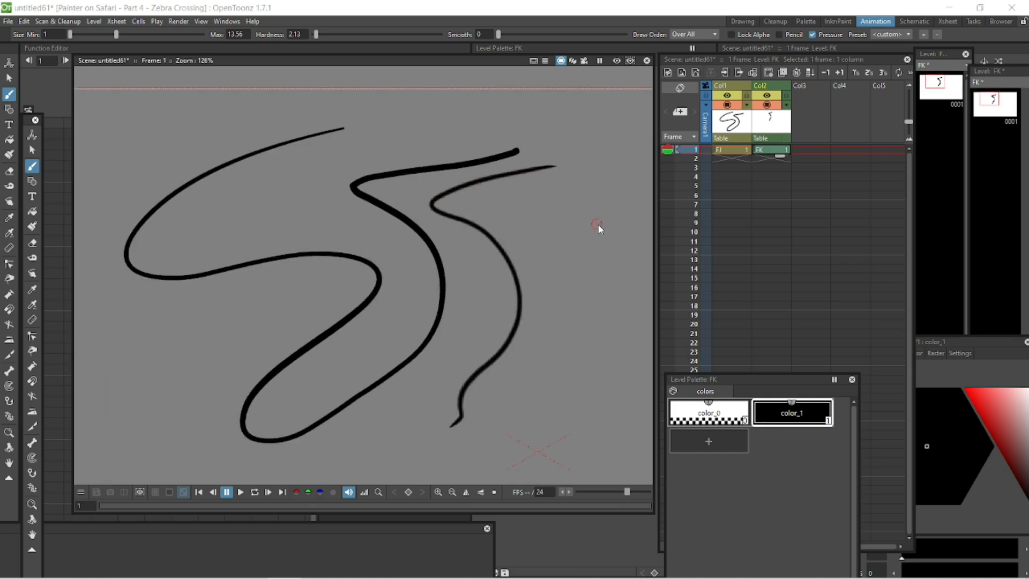
# Examine the edges of the raster stroke up close and compare them with the vector stroke's edges
pyautogui.scroll(3, 600, 229)
pyautogui.press('space')
pyautogui.moveTo(460, 226); pyautogui.dragTo(540, 263)
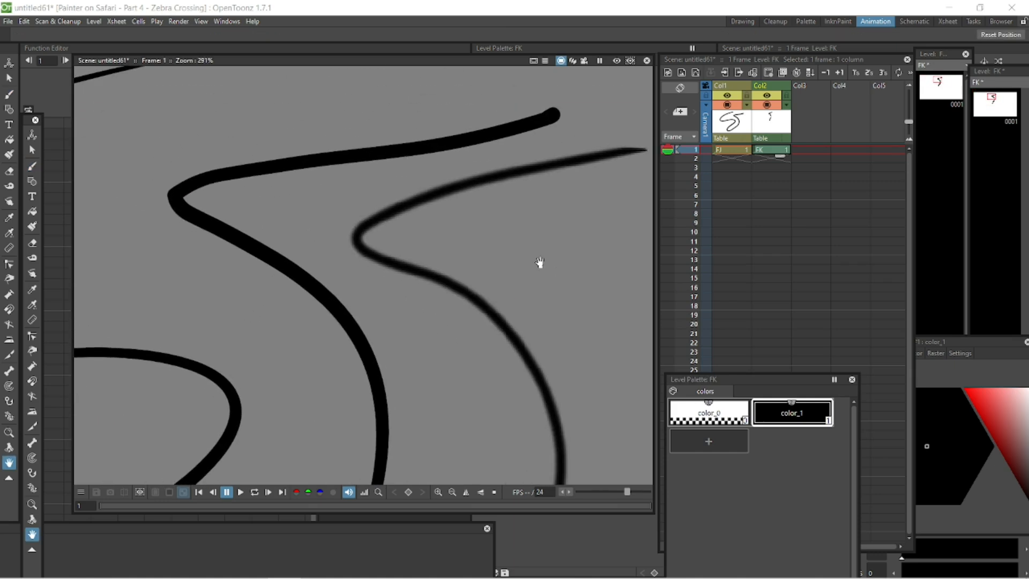
pyautogui.scroll(2, 540, 263)
pyautogui.moveTo(412, 238)
pyautogui.mouseDown()
pyautogui.moveTo(551, 299)
pyautogui.moveTo(600, 345)
pyautogui.mouseUp()
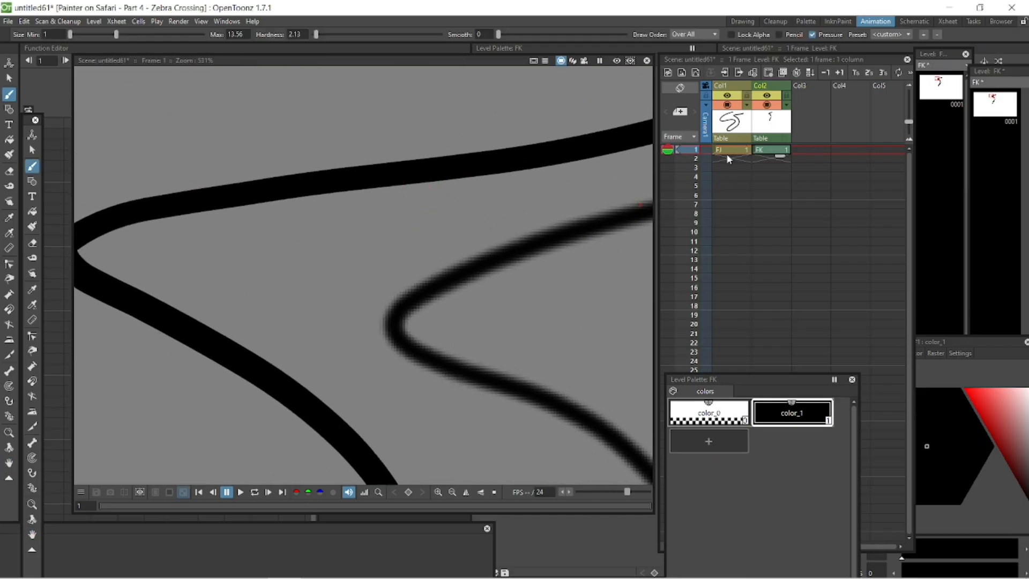
pyautogui.scroll(5, 592, 248)
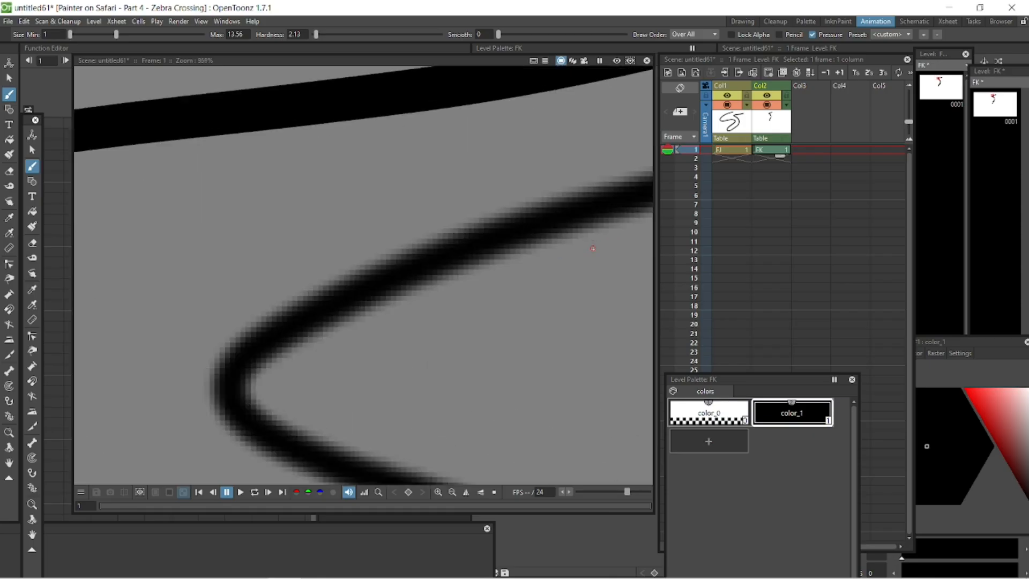
pyautogui.press('space')
pyautogui.moveTo(497, 209); pyautogui.dragTo(468, 344)
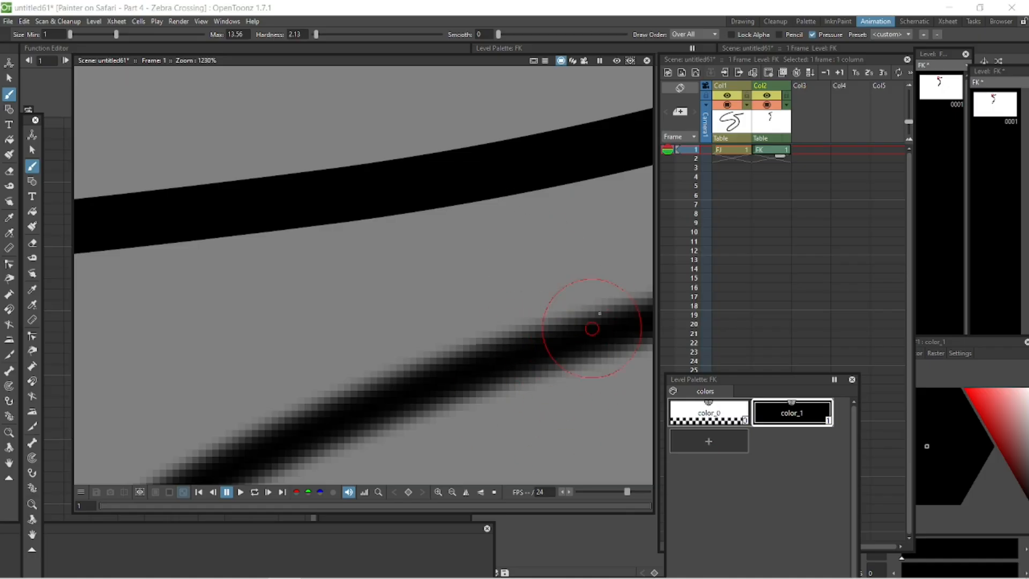
pyautogui.scroll(3, 589, 302)
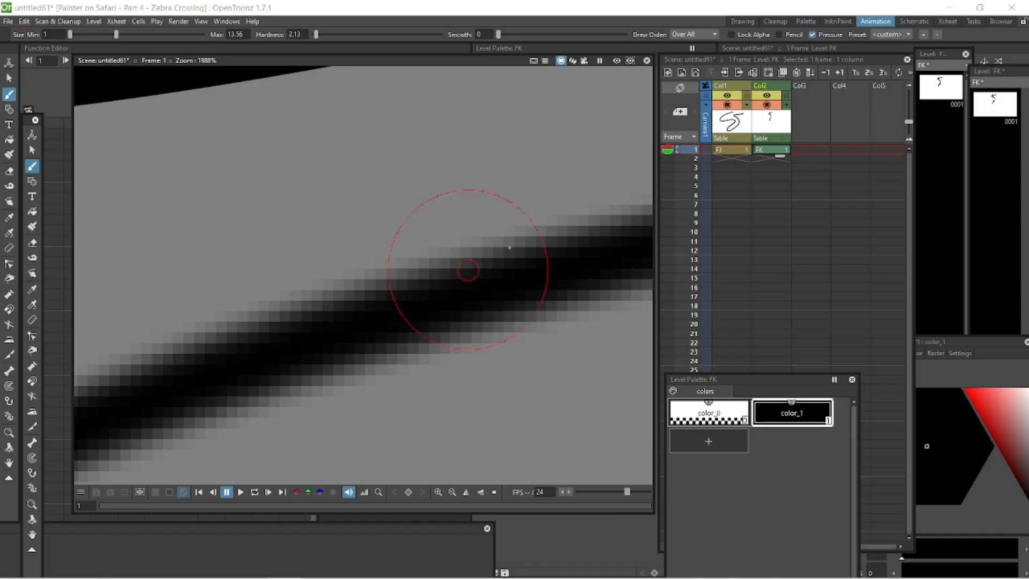
pyautogui.scroll(-3, 524, 229)
pyautogui.scroll(-5, 528, 231)
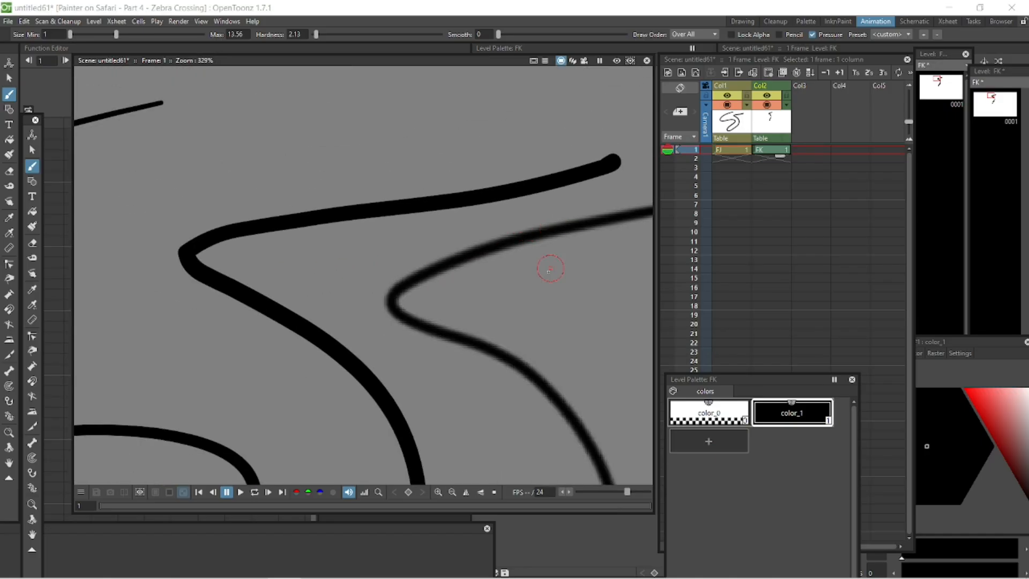
pyautogui.scroll(6, 541, 245)
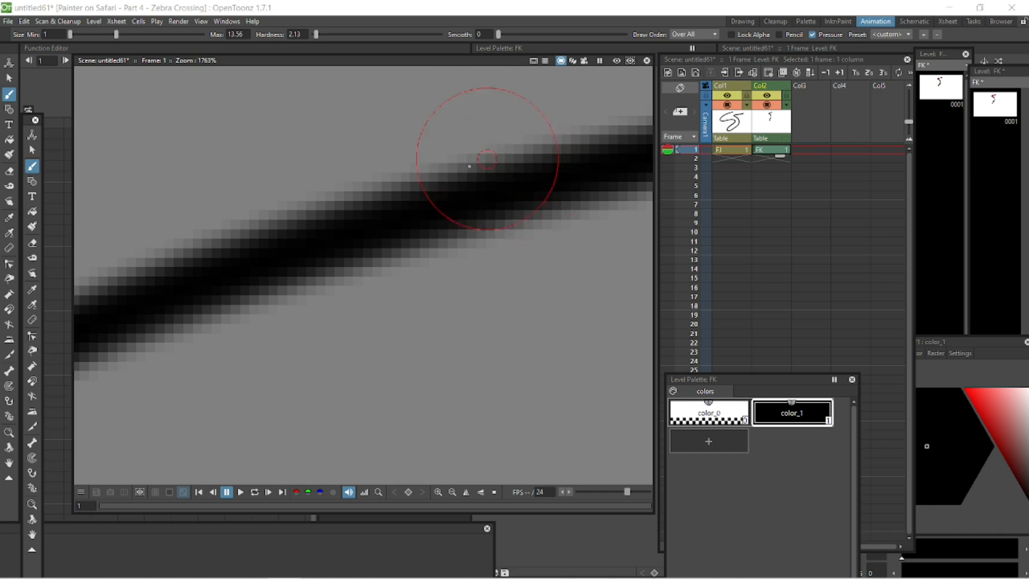
pyautogui.scroll(-6, 536, 223)
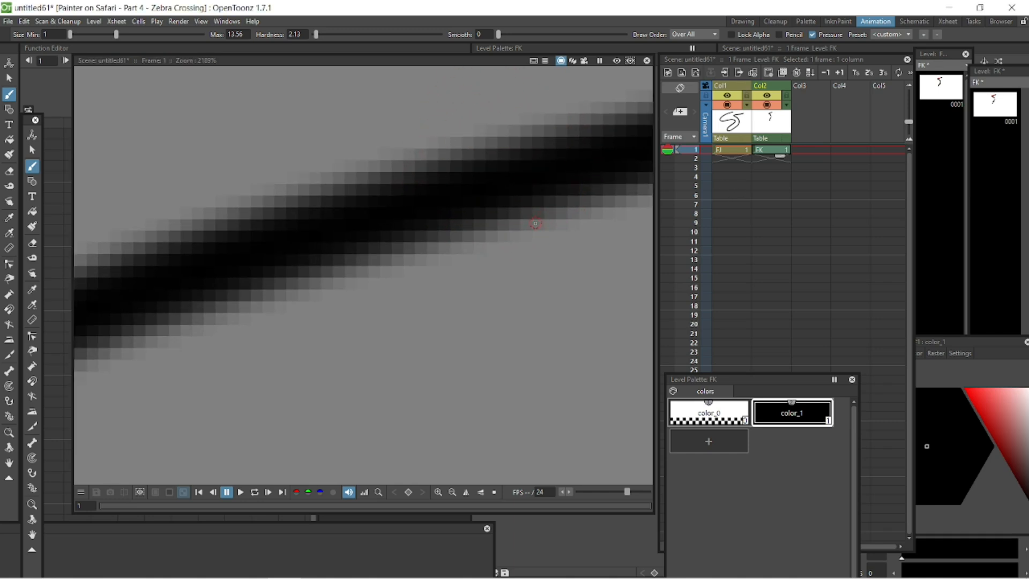
pyautogui.scroll(-7, 535, 223)
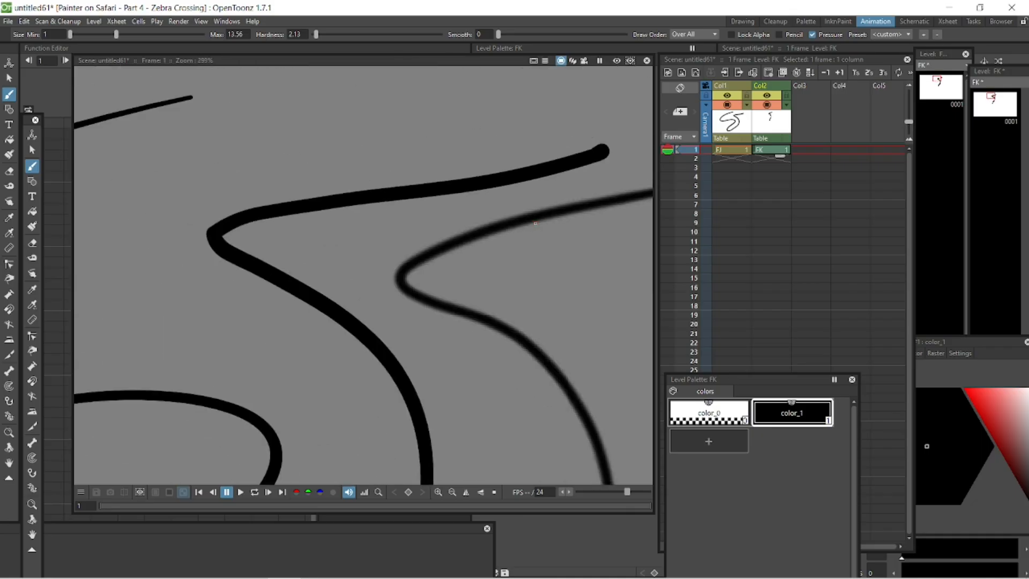
pyautogui.scroll(-2, 535, 223)
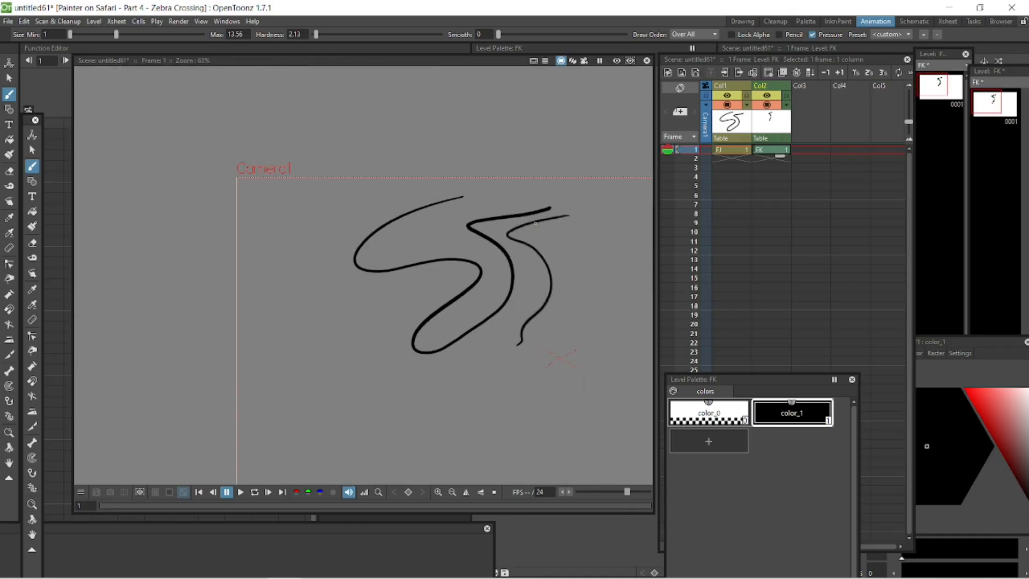
# Draw a small closed rounded shape below the strokes on vector level FJ at frame 1
pyautogui.moveTo(574, 324); pyautogui.dragTo(453, 259)
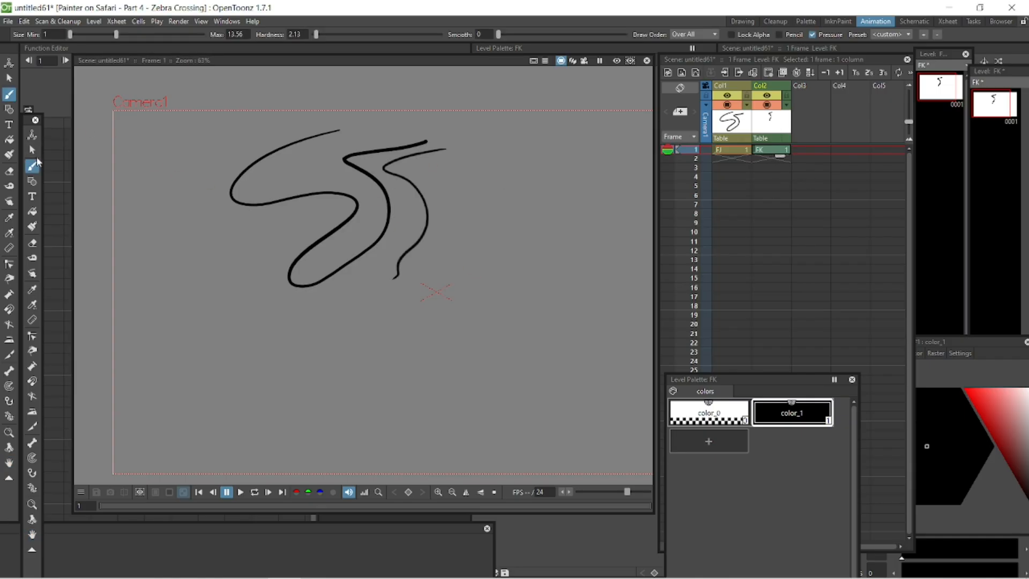
pyautogui.click(734, 152)
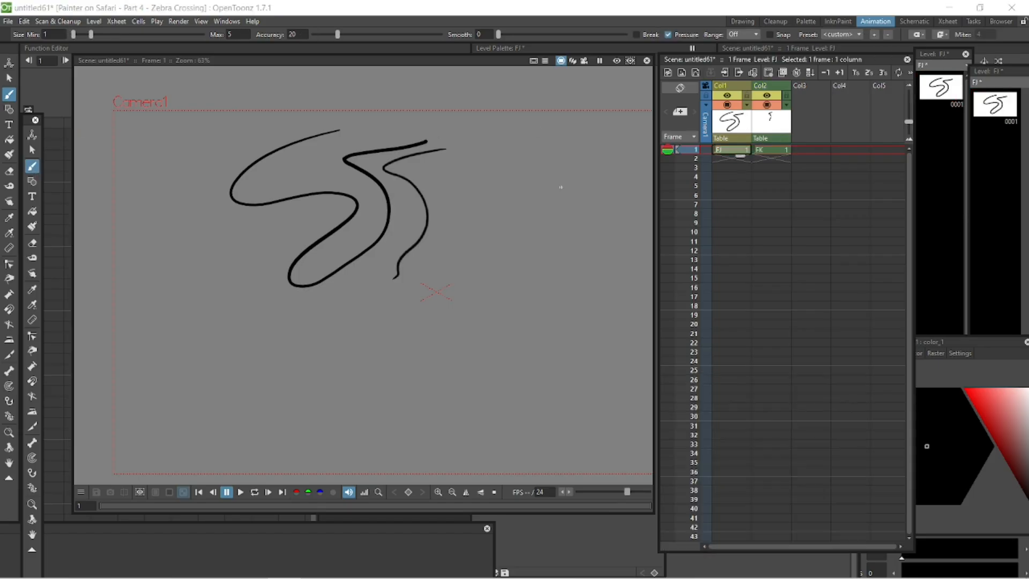
pyautogui.moveTo(308, 335); pyautogui.dragTo(272, 323)
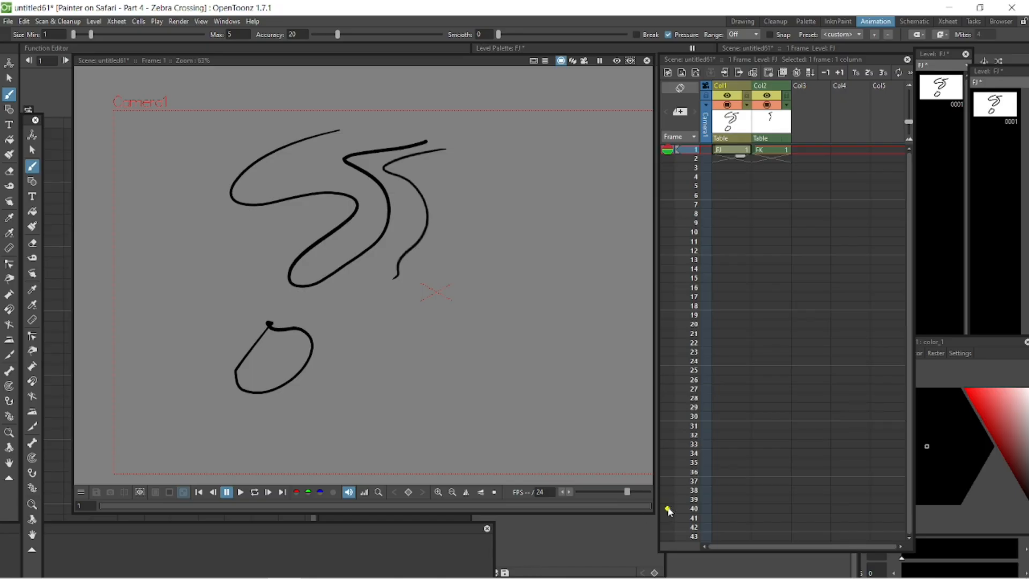
# Add a new style to level FJ's palette and set its color to red
pyautogui.click(766, 571)
pyautogui.moveTo(767, 378); pyautogui.dragTo(769, 265)
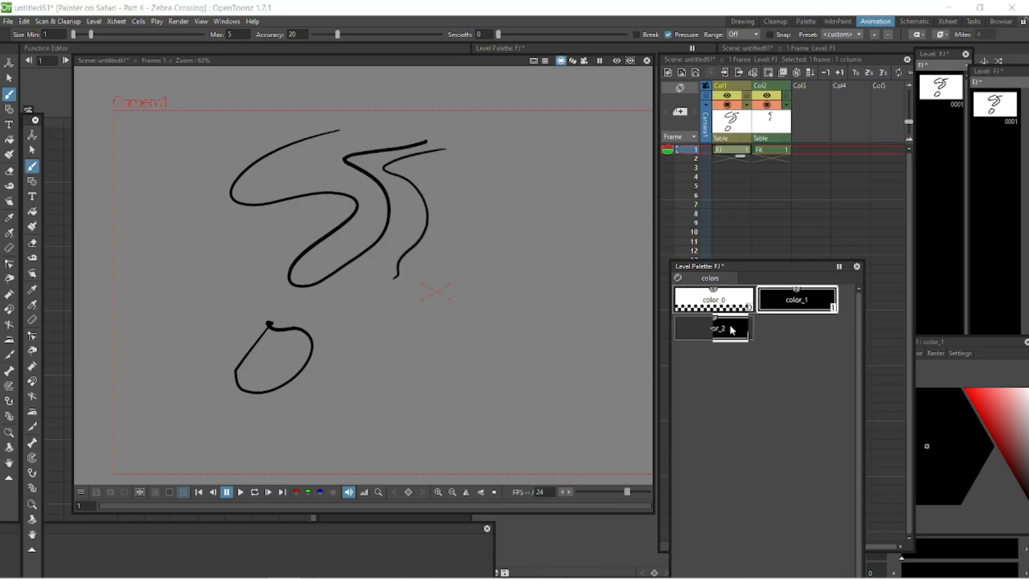
pyautogui.click(728, 325)
pyautogui.click(998, 400)
pyautogui.click(998, 401)
pyautogui.click(978, 440)
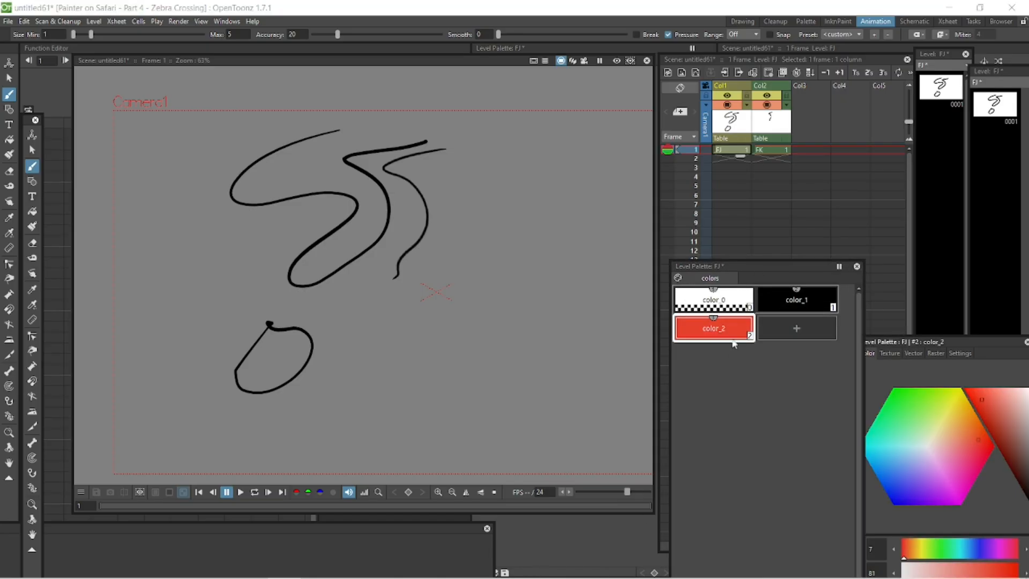
# Fill the closed vector shape with the red style color_2 using the Fill tool in Normal type
pyautogui.click(32, 214)
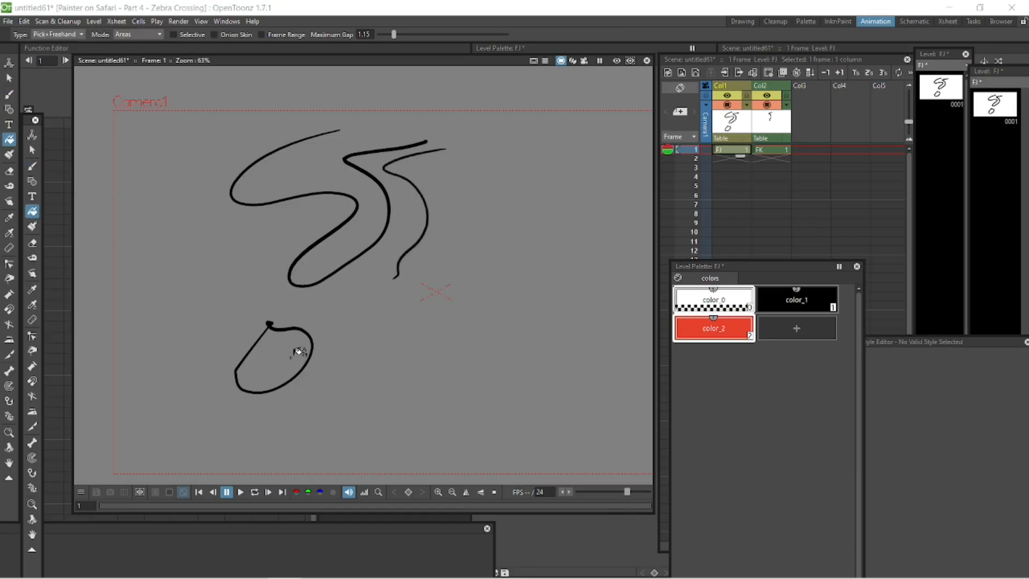
pyautogui.click(742, 328)
pyautogui.click(70, 34)
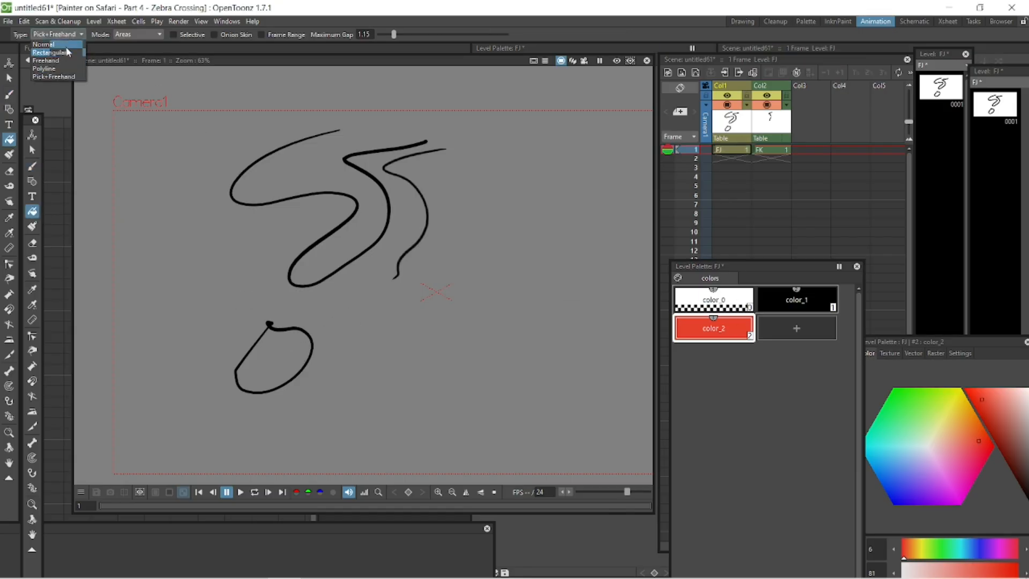
pyautogui.click(305, 349)
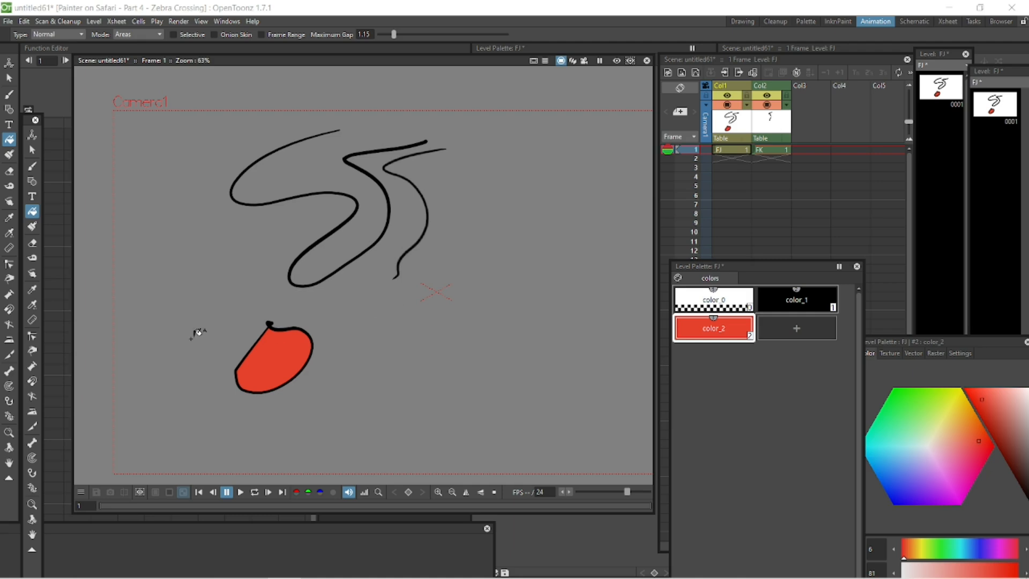
# Examine where the red fill meets the black outline at the vector shape's upper corner
pyautogui.scroll(8, 322, 351)
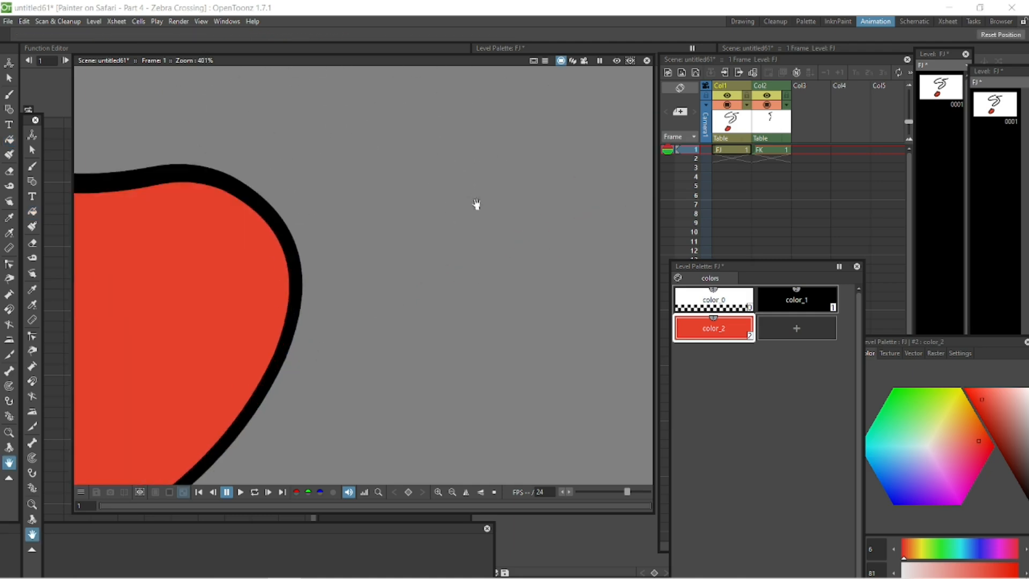
pyautogui.moveTo(471, 203); pyautogui.dragTo(597, 176)
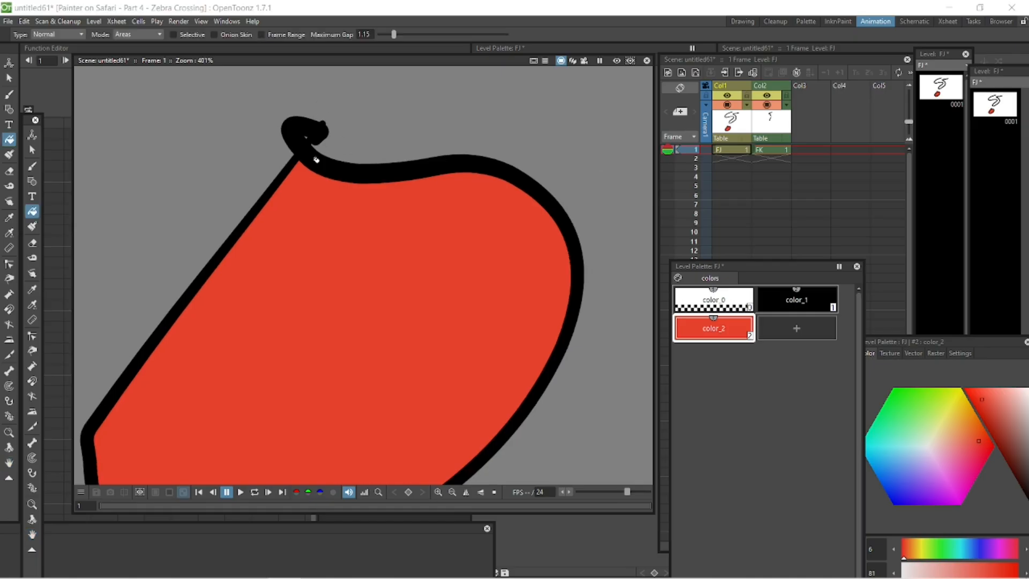
pyautogui.scroll(5, 321, 202)
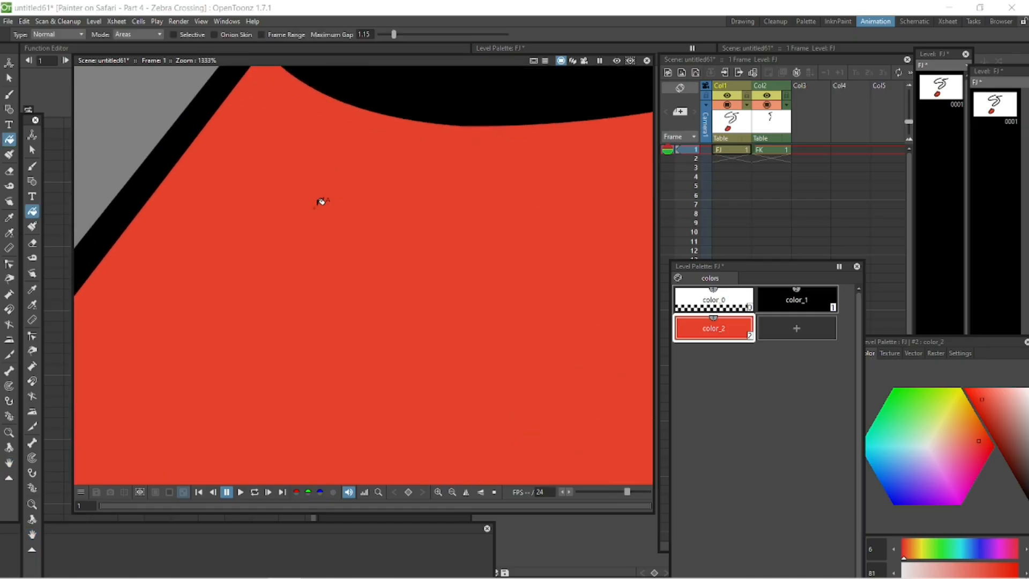
pyautogui.scroll(3, 322, 202)
pyautogui.press('space')
pyautogui.moveTo(432, 199); pyautogui.dragTo(441, 294)
pyautogui.scroll(2, 432, 288)
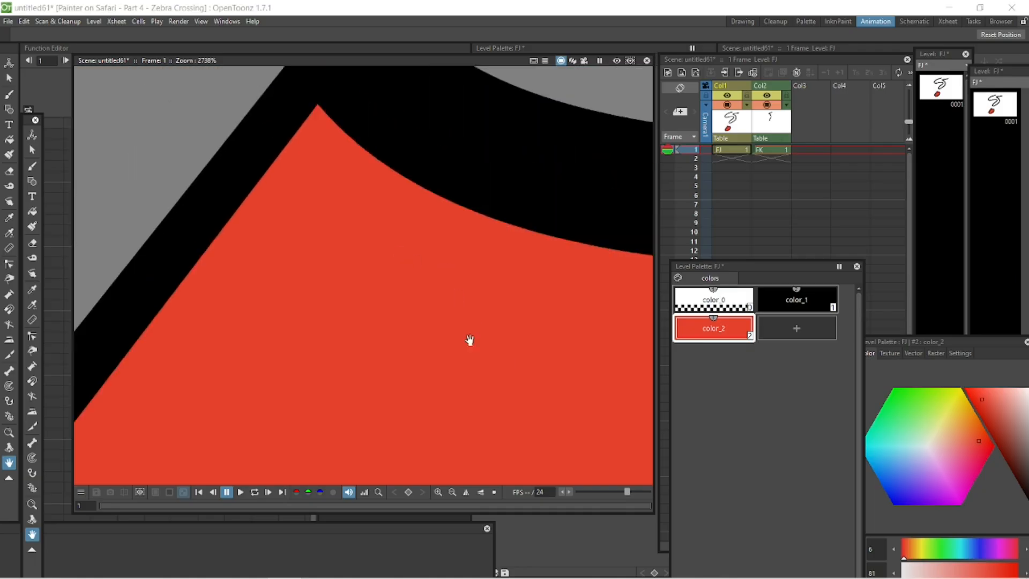
pyautogui.scroll(2, 431, 289)
pyautogui.moveTo(388, 257); pyautogui.dragTo(429, 327)
pyautogui.scroll(2, 428, 327)
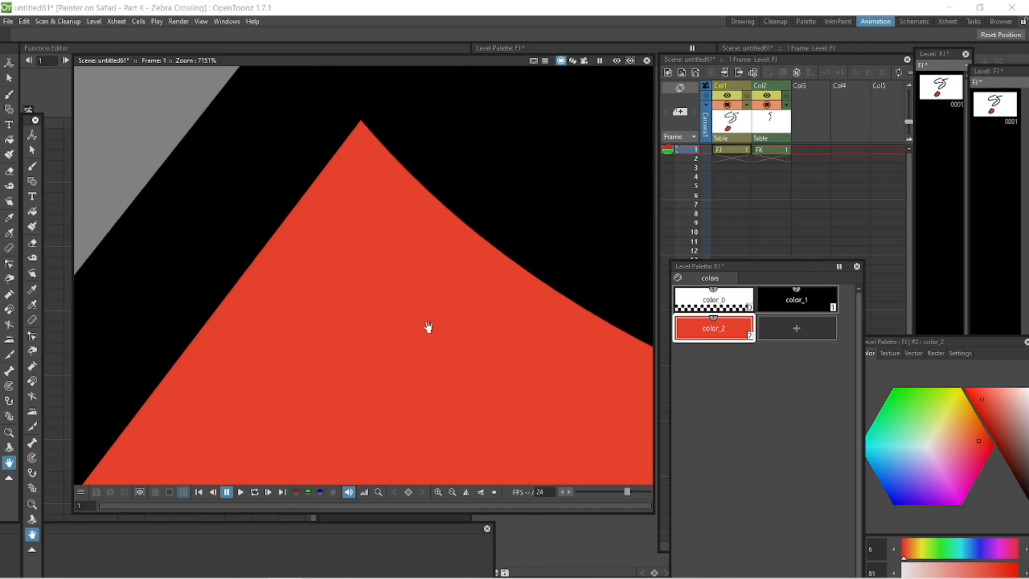
# Fill the tiny enclosed gap inside the outline's knot above the shape with the red style color_2
pyautogui.scroll(-5, 428, 327)
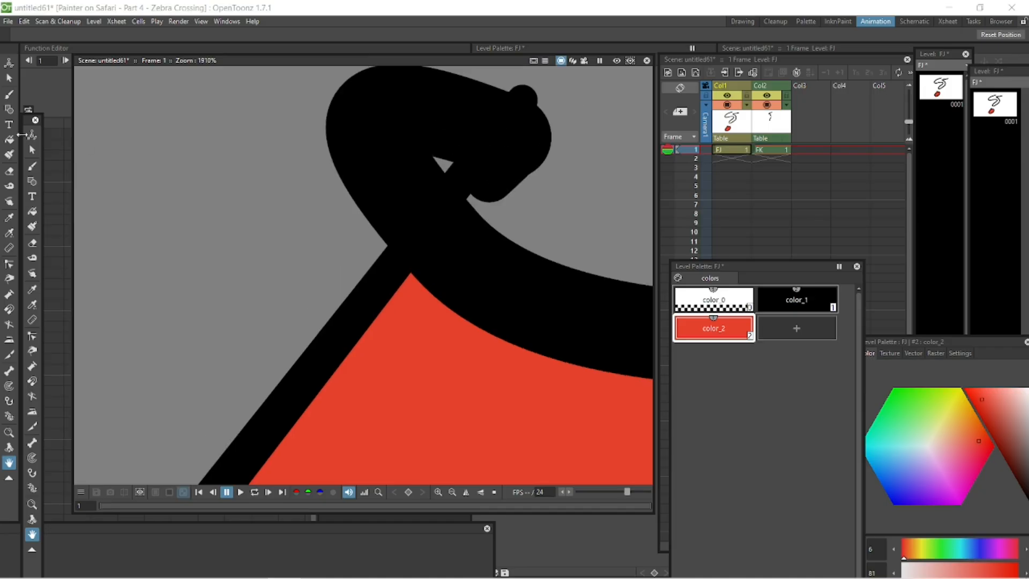
pyautogui.press('f')
pyautogui.click(447, 163)
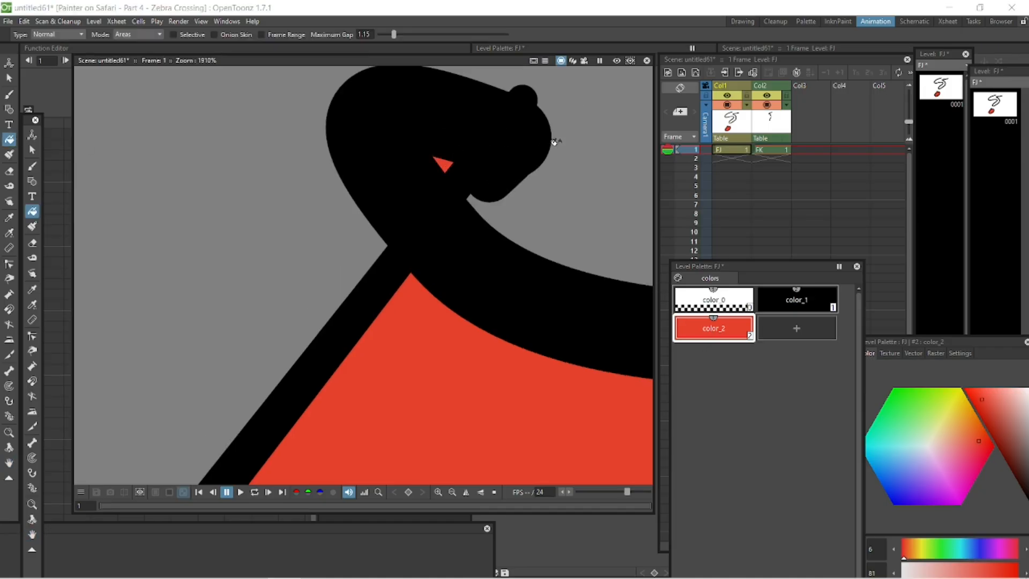
# Examine the edge of the Toonz Raster stroke at high magnification and compare it with the neighboring vector stroke
pyautogui.scroll(-7, 554, 142)
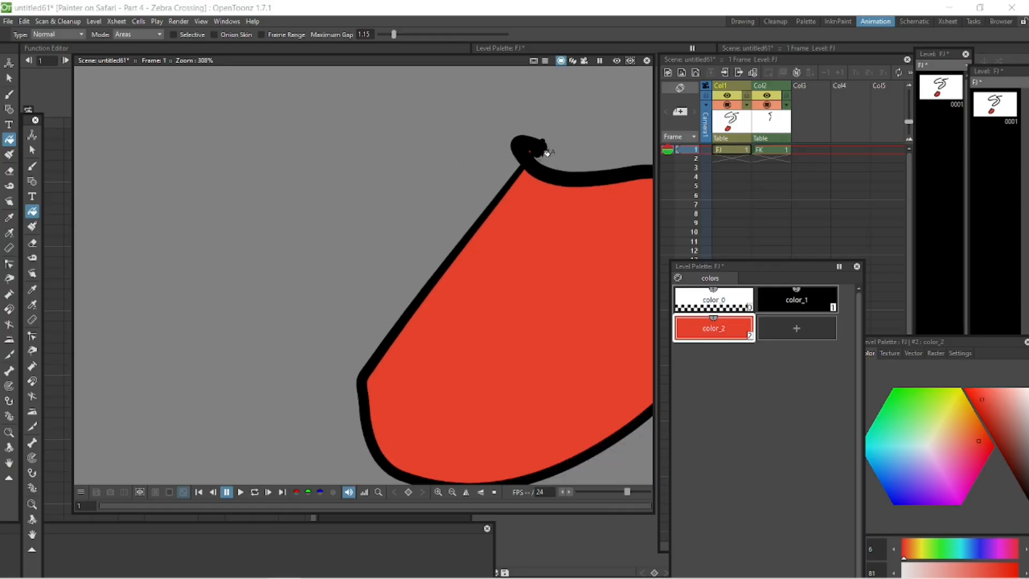
pyautogui.scroll(-3, 547, 153)
pyautogui.press('space')
pyautogui.moveTo(563, 175); pyautogui.dragTo(373, 345)
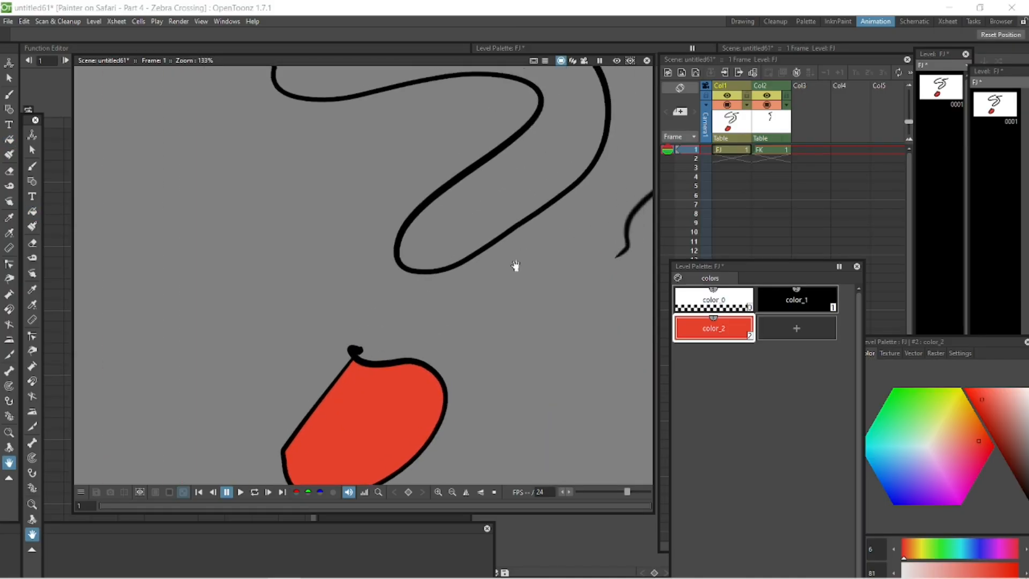
pyautogui.press('f')
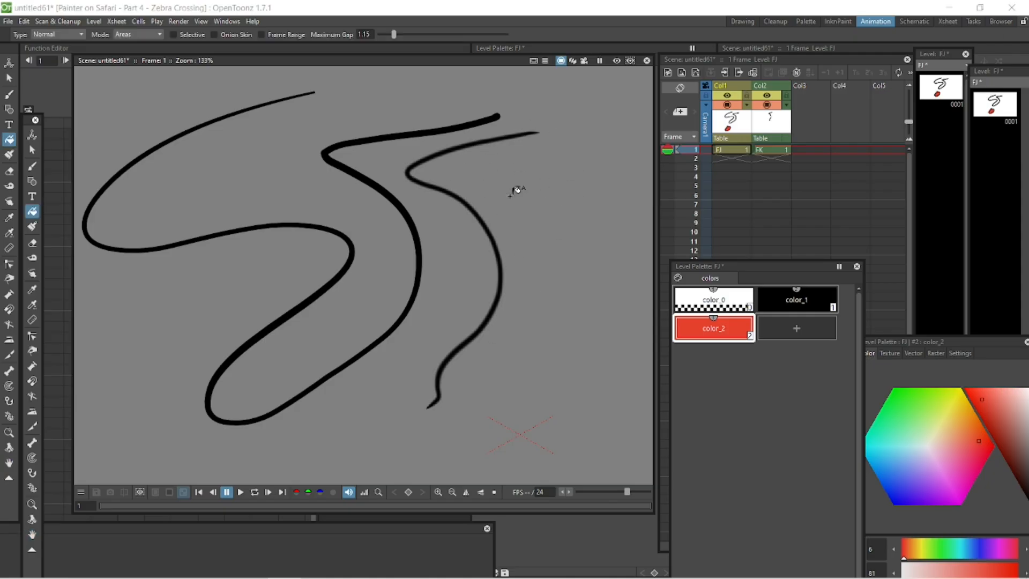
pyautogui.scroll(5, 528, 276)
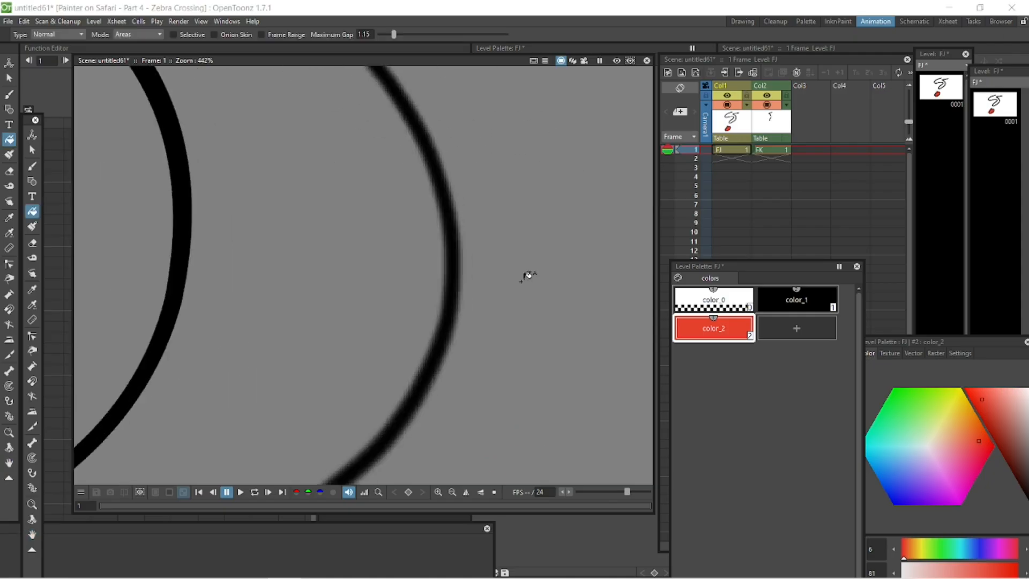
pyautogui.scroll(2, 528, 276)
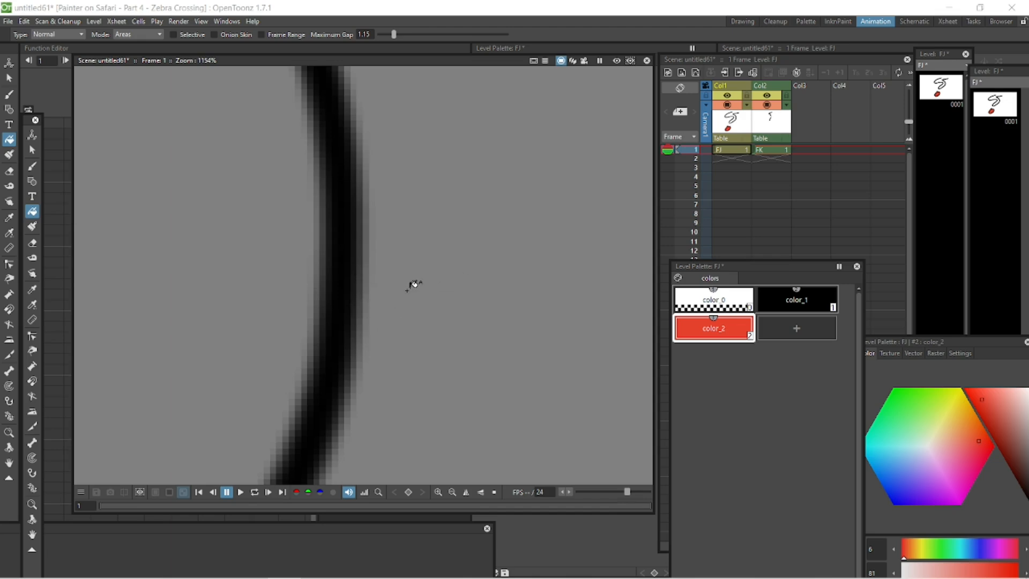
pyautogui.scroll(-4, 414, 284)
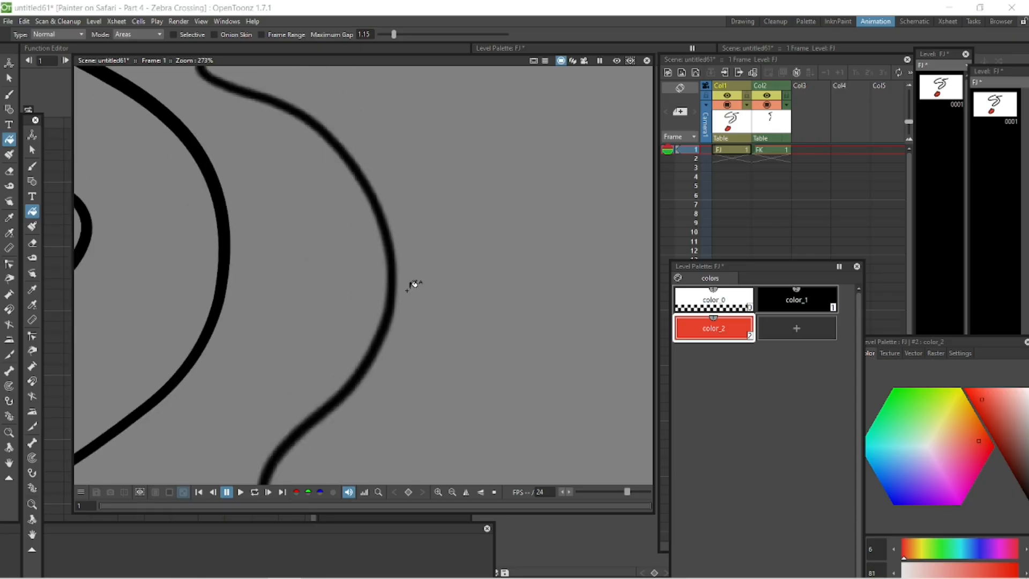
pyautogui.scroll(-1, 414, 284)
pyautogui.scroll(-1, 415, 284)
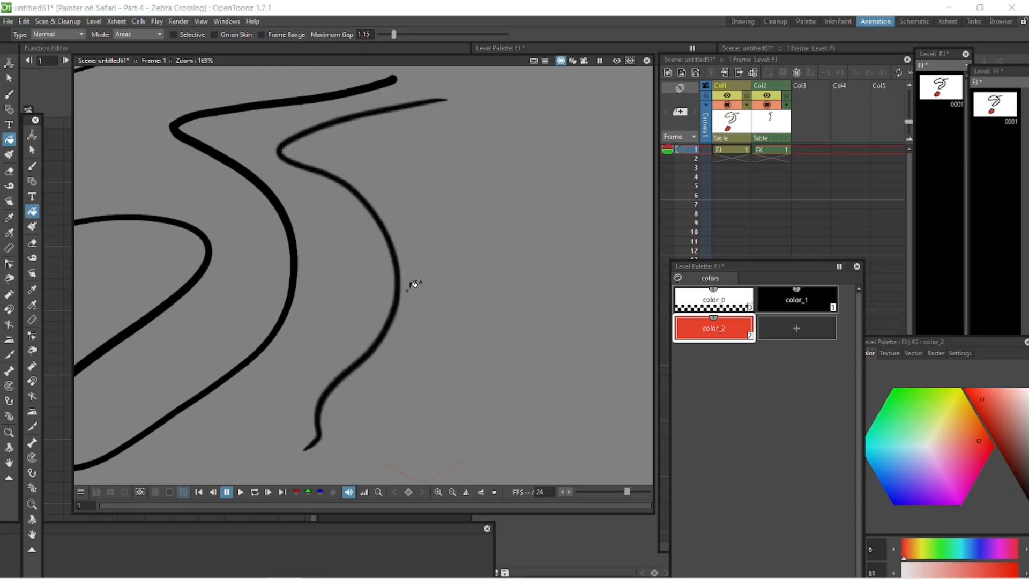
# Draw a black scribble with overlapping closed loops on raster level FK beside the existing curves using the Brush tool
pyautogui.click(32, 166)
pyautogui.click(806, 301)
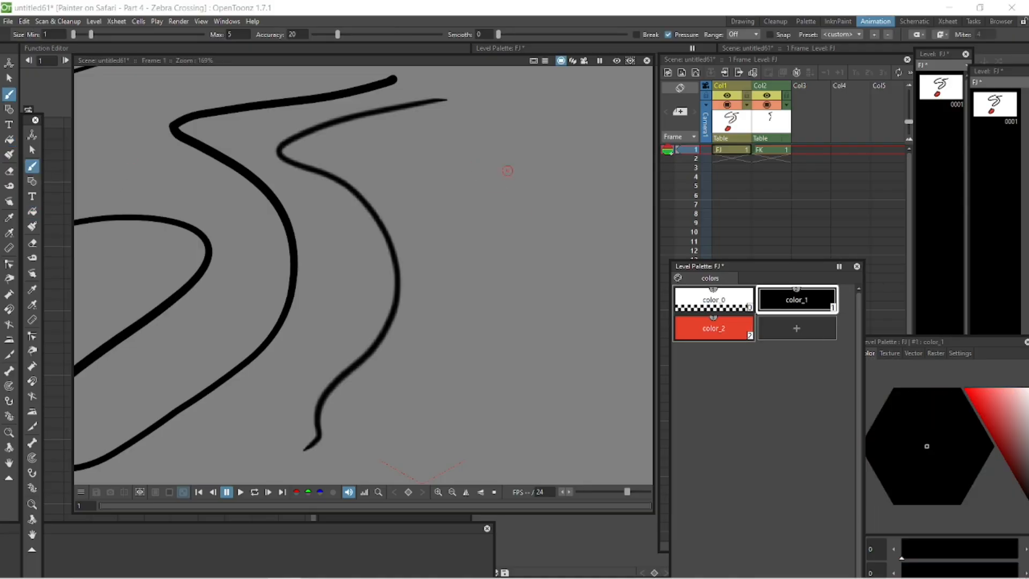
pyautogui.click(770, 150)
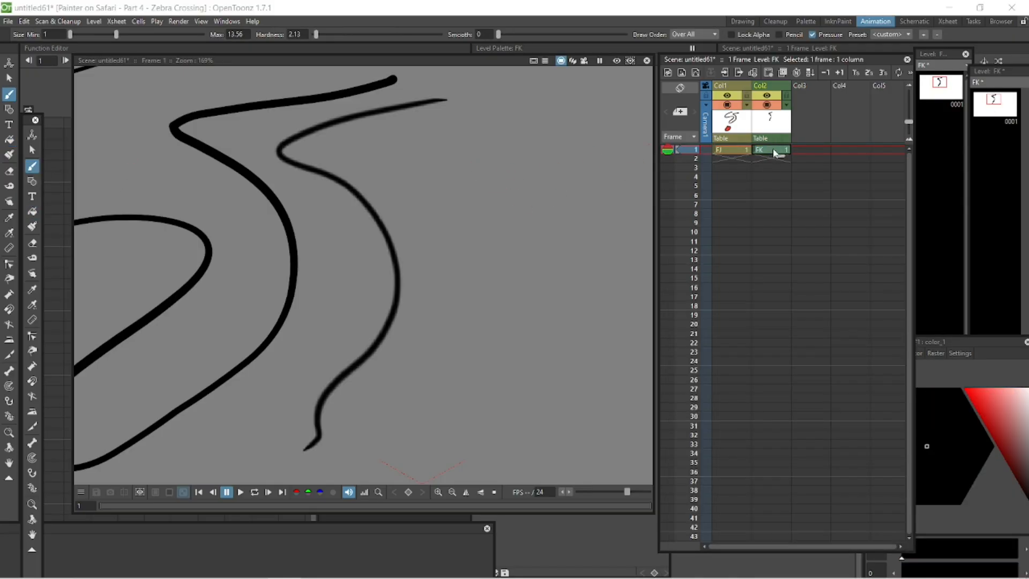
pyautogui.moveTo(471, 145)
pyautogui.mouseDown()
pyautogui.moveTo(451, 182)
pyautogui.moveTo(450, 253)
pyautogui.mouseUp()
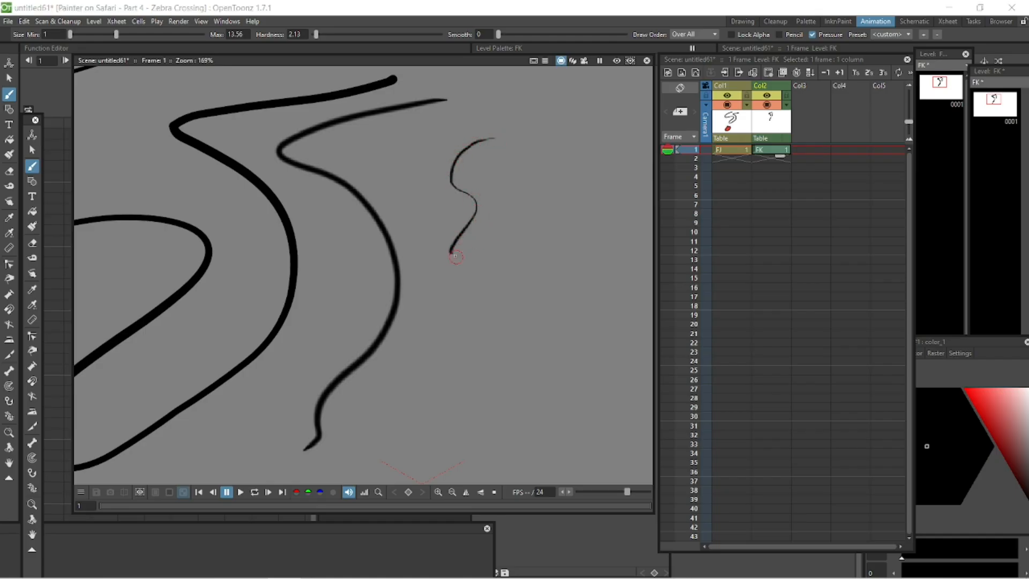
pyautogui.moveTo(491, 138)
pyautogui.mouseDown()
pyautogui.moveTo(519, 180)
pyautogui.moveTo(490, 240)
pyautogui.moveTo(489, 265)
pyautogui.moveTo(507, 241)
pyautogui.moveTo(499, 271)
pyautogui.moveTo(455, 269)
pyautogui.moveTo(451, 250)
pyautogui.moveTo(489, 214)
pyautogui.moveTo(464, 213)
pyautogui.moveTo(532, 151)
pyautogui.moveTo(489, 141)
pyautogui.moveTo(473, 151)
pyautogui.moveTo(485, 174)
pyautogui.mouseUp()
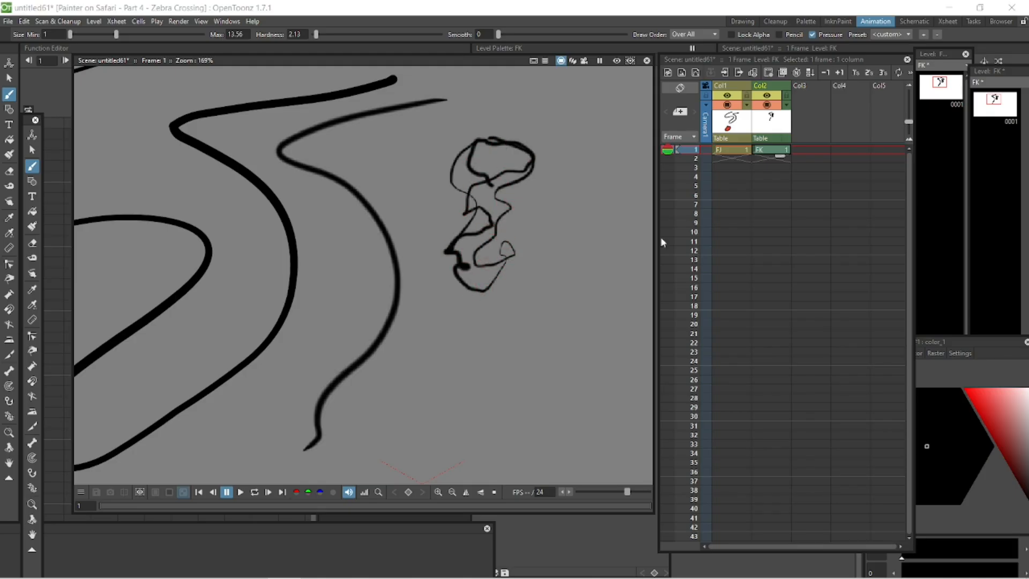
# Add a new style, color_2, to level FK's palette and set its color to red
pyautogui.click(950, 358)
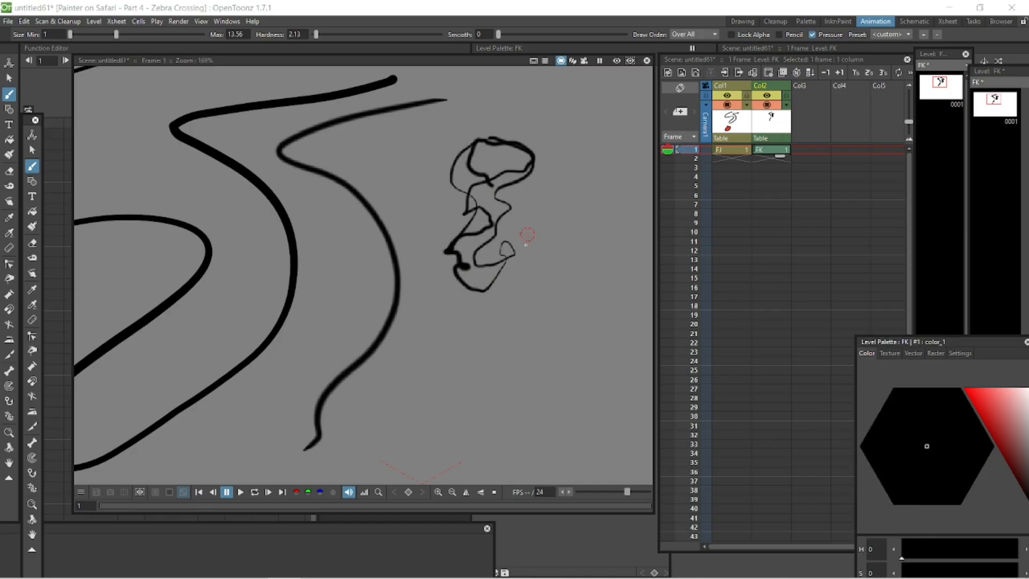
pyautogui.scroll(5, 506, 218)
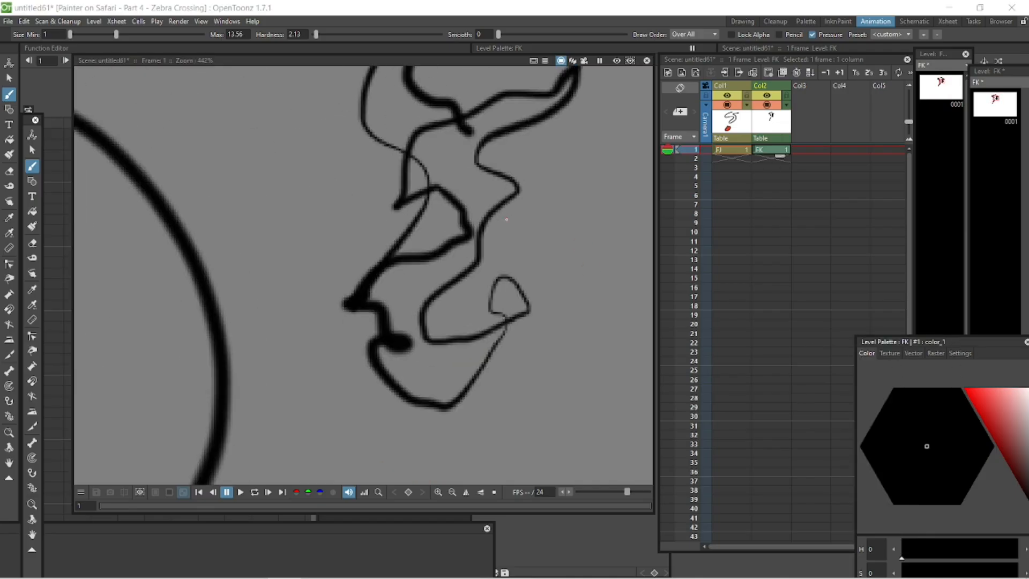
pyautogui.press('space')
pyautogui.moveTo(553, 236); pyautogui.dragTo(460, 279)
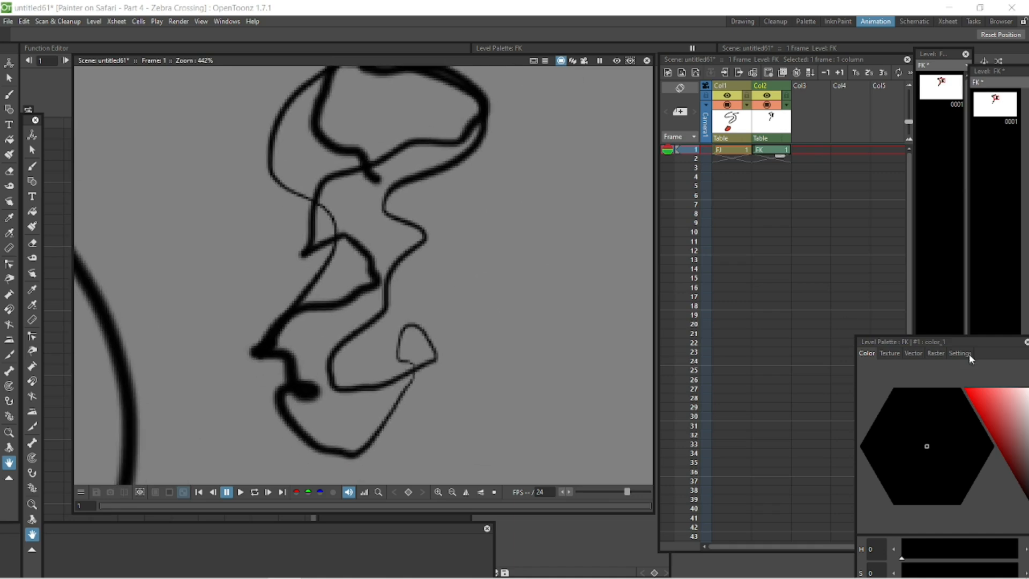
pyautogui.click(9, 139)
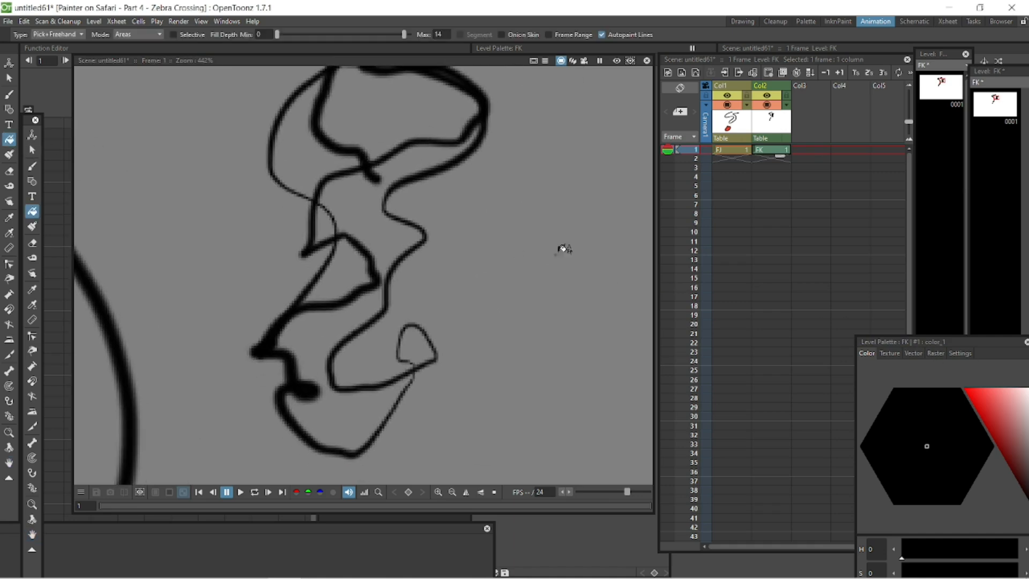
pyautogui.click(982, 399)
pyautogui.hotkey('ctrl', 'z')
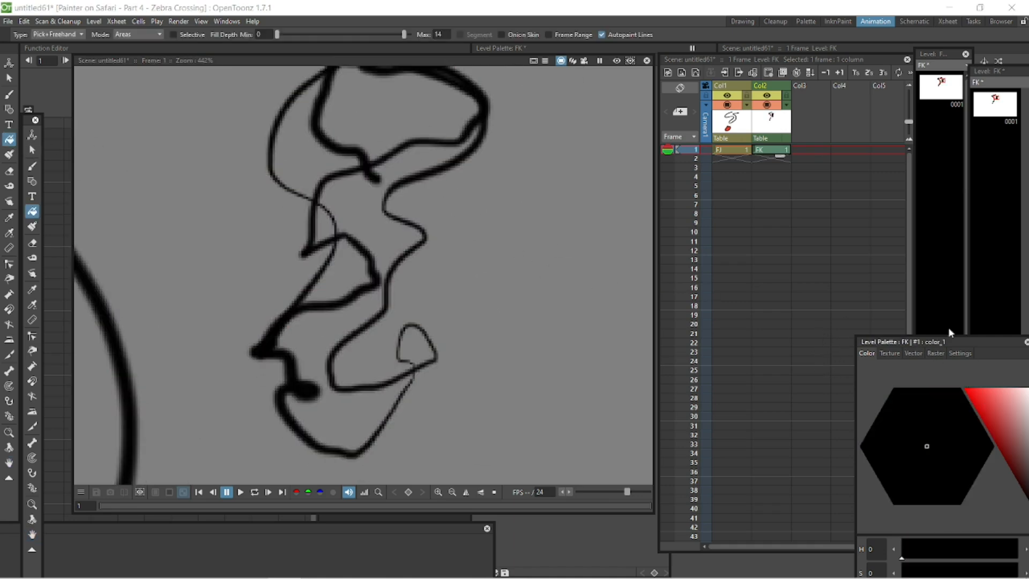
pyautogui.click(700, 563)
pyautogui.click(713, 327)
pyautogui.click(983, 406)
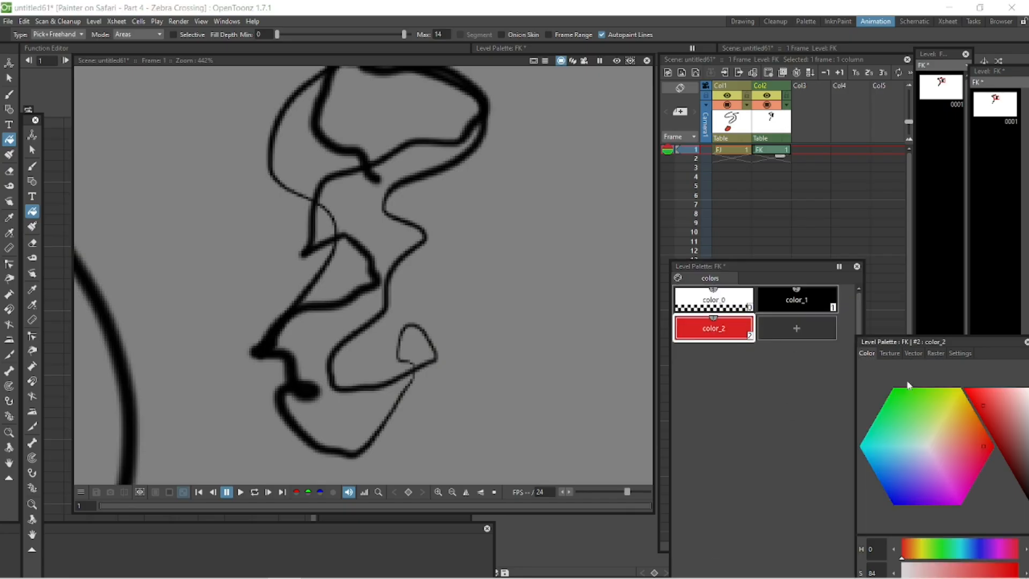
# Set the Fill tool to Normal type and fill the scribble's enclosed areas with the red style color_2
pyautogui.click(80, 34)
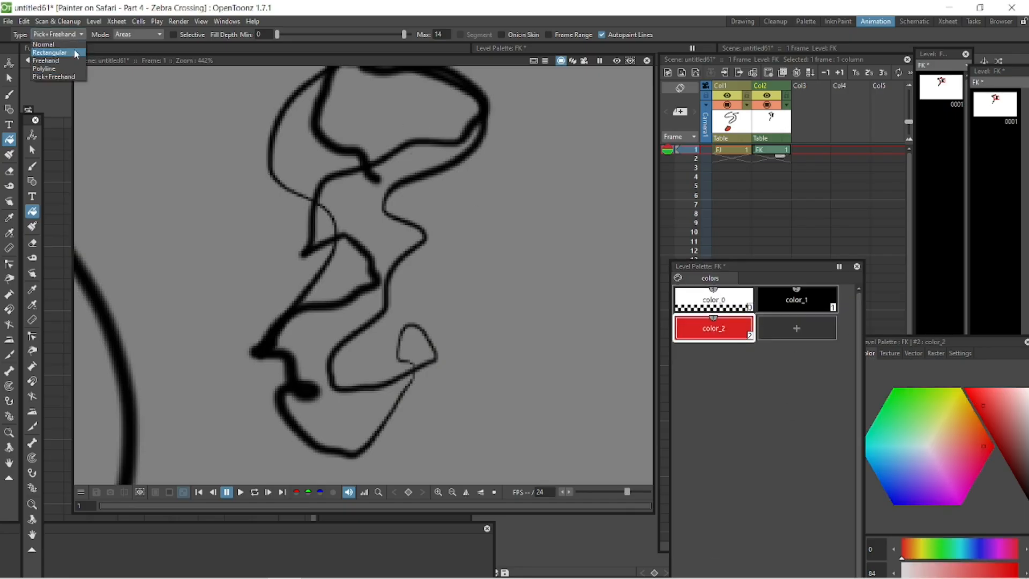
pyautogui.click(54, 33)
pyautogui.click(416, 127)
pyautogui.click(406, 166)
pyautogui.click(313, 144)
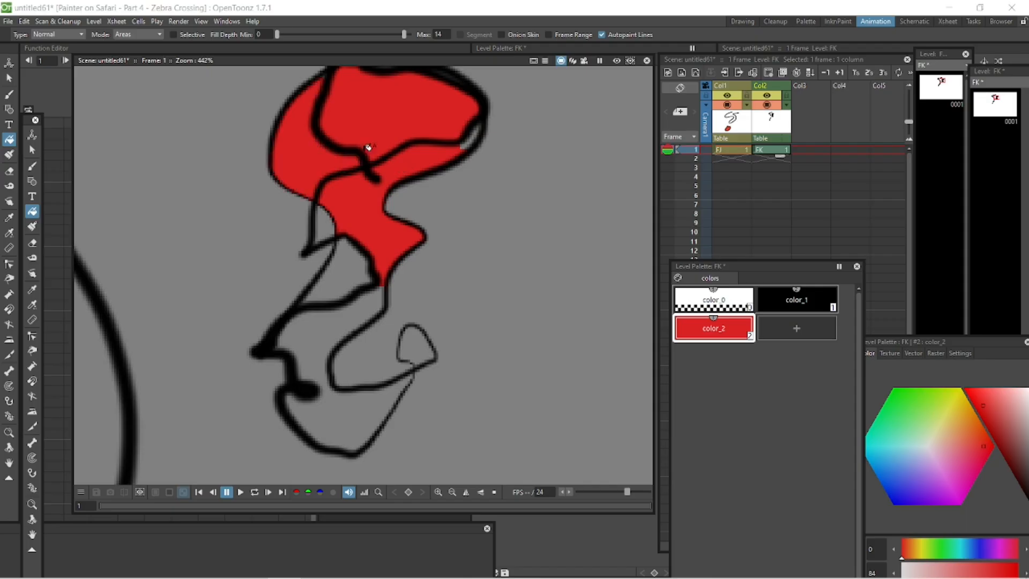
pyautogui.click(342, 279)
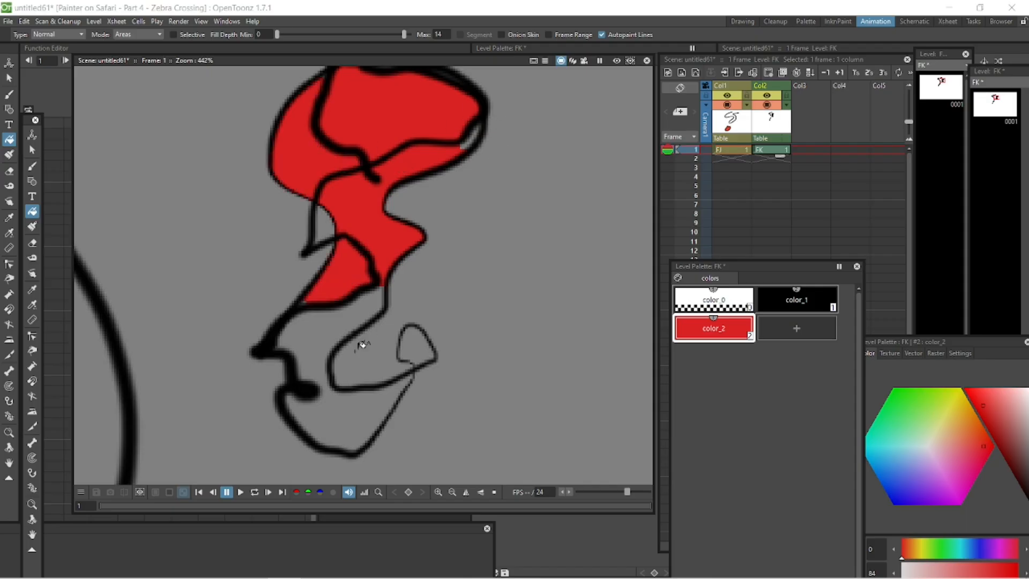
pyautogui.click(343, 330)
pyautogui.click(423, 344)
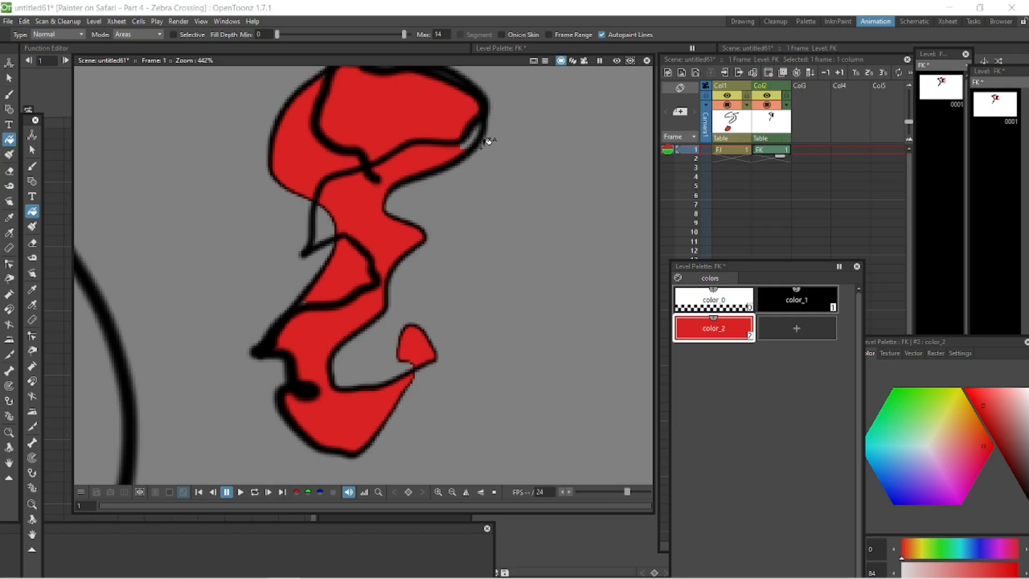
# Fill the small gap between the lines at the top of the raster scribble with the red style color_2
pyautogui.scroll(3, 531, 172)
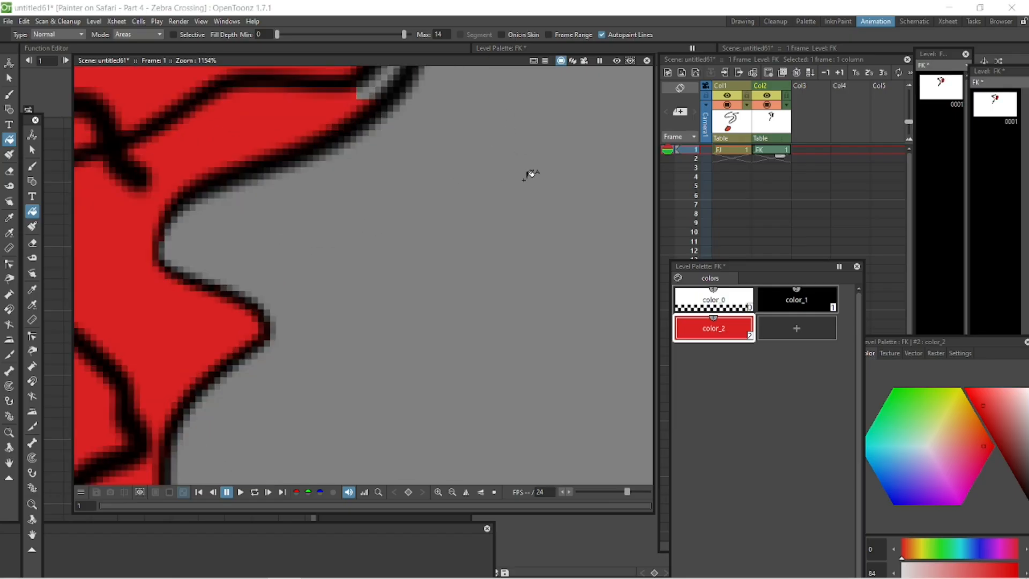
pyautogui.press('h')
pyautogui.moveTo(372, 234)
pyautogui.mouseDown()
pyautogui.moveTo(460, 360)
pyautogui.moveTo(468, 407)
pyautogui.moveTo(519, 323)
pyautogui.mouseUp()
pyautogui.moveTo(430, 257); pyautogui.dragTo(410, 340)
pyautogui.press('f')
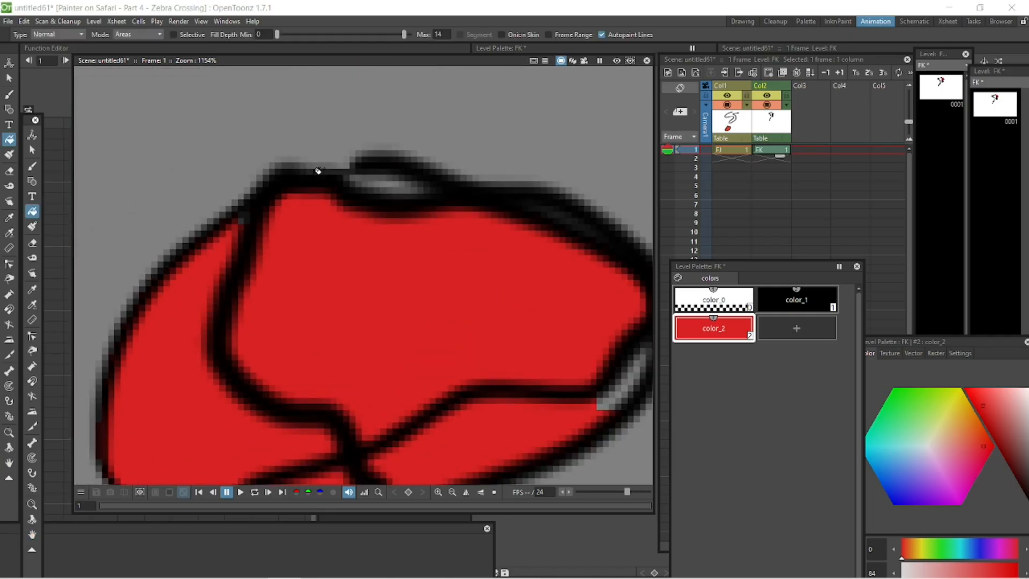
pyautogui.click(399, 176)
# Examine at pixel level how the red fill meets the black outline down to the scribble's lower end
pyautogui.press('h')
pyautogui.moveTo(475, 303)
pyautogui.mouseDown()
pyautogui.moveTo(451, 244)
pyautogui.moveTo(486, 290)
pyautogui.mouseUp()
pyautogui.press('f')
pyautogui.press('h')
pyautogui.moveTo(363, 302)
pyautogui.mouseDown()
pyautogui.moveTo(407, 340)
pyautogui.moveTo(398, 289)
pyautogui.moveTo(471, 172)
pyautogui.moveTo(326, 261)
pyautogui.mouseUp()
pyautogui.press('f')
pyautogui.press('h')
pyautogui.moveTo(410, 292); pyautogui.dragTo(376, 114)
pyautogui.press('f')
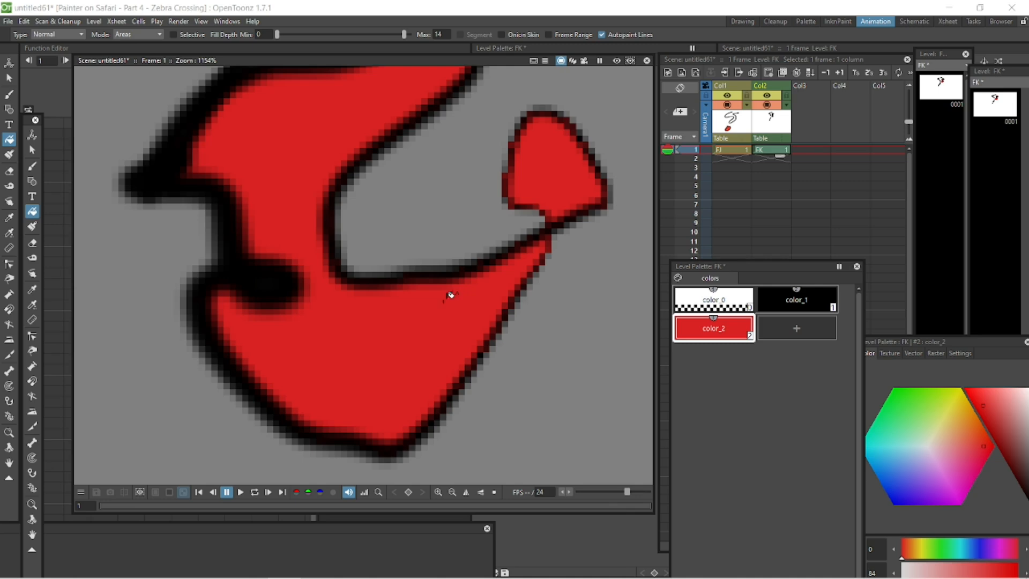
# Compare the filled raster scribble with the surrounding strokes from a wider view, focusing again on the whole scribble
pyautogui.scroll(-10, 456, 252)
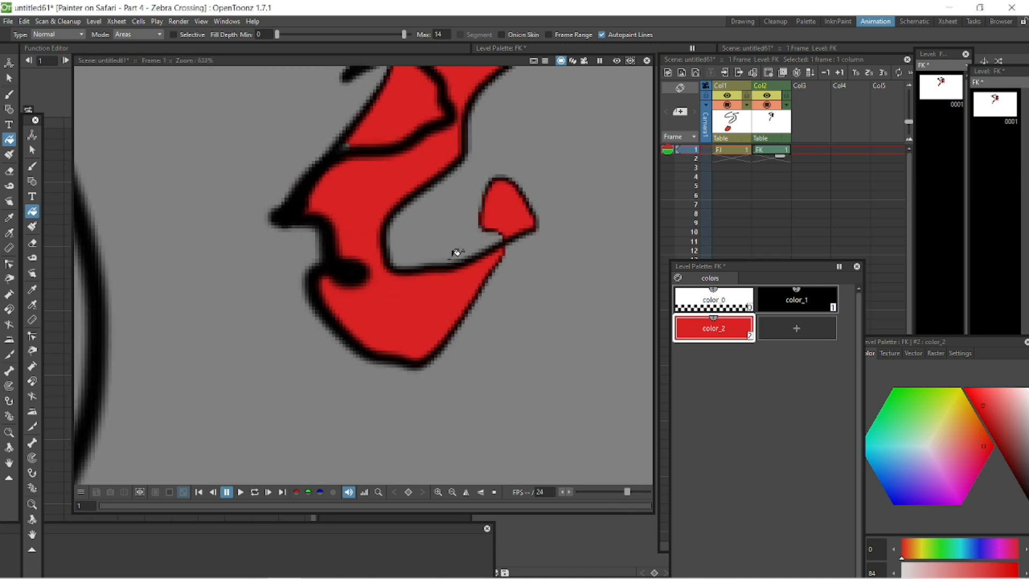
pyautogui.press('h')
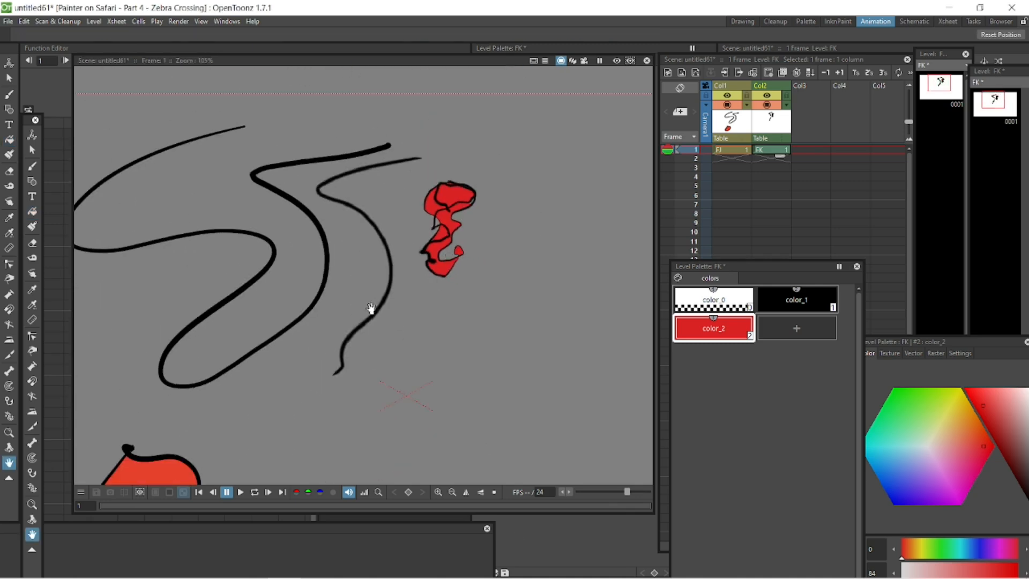
pyautogui.moveTo(368, 304); pyautogui.dragTo(505, 200)
pyautogui.press('f')
pyautogui.press('h')
pyautogui.moveTo(494, 236)
pyautogui.mouseDown()
pyautogui.moveTo(482, 321)
pyautogui.moveTo(471, 287)
pyautogui.mouseUp()
pyautogui.press('f')
pyautogui.scroll(5, 471, 287)
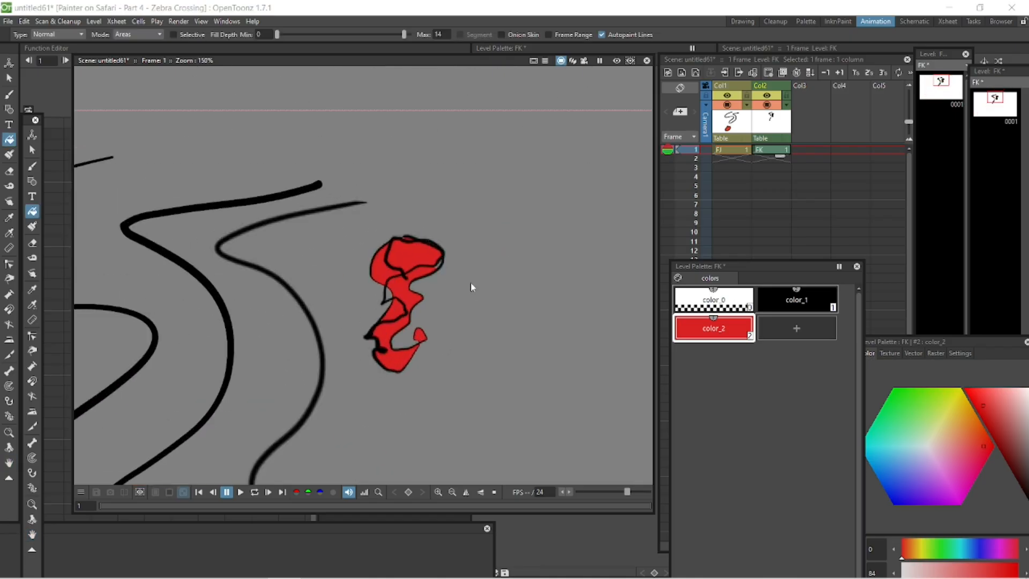
pyautogui.press('h')
pyautogui.moveTo(485, 294); pyautogui.dragTo(538, 253)
pyautogui.press('f')
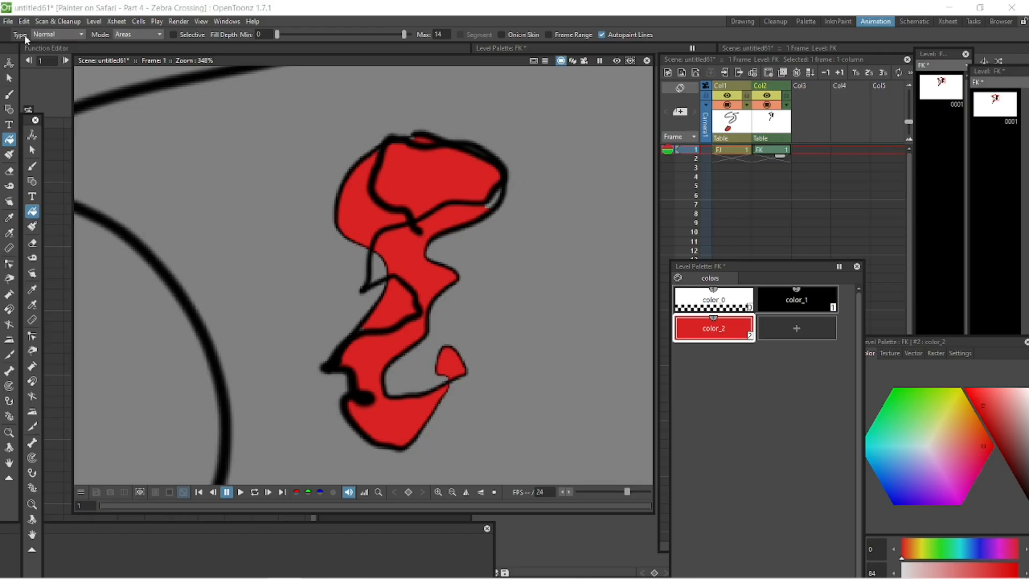
# Set the Fill tool's type to Pick+Freehand and try short freehand strokes around the scribble's upper loop
pyautogui.click(51, 34)
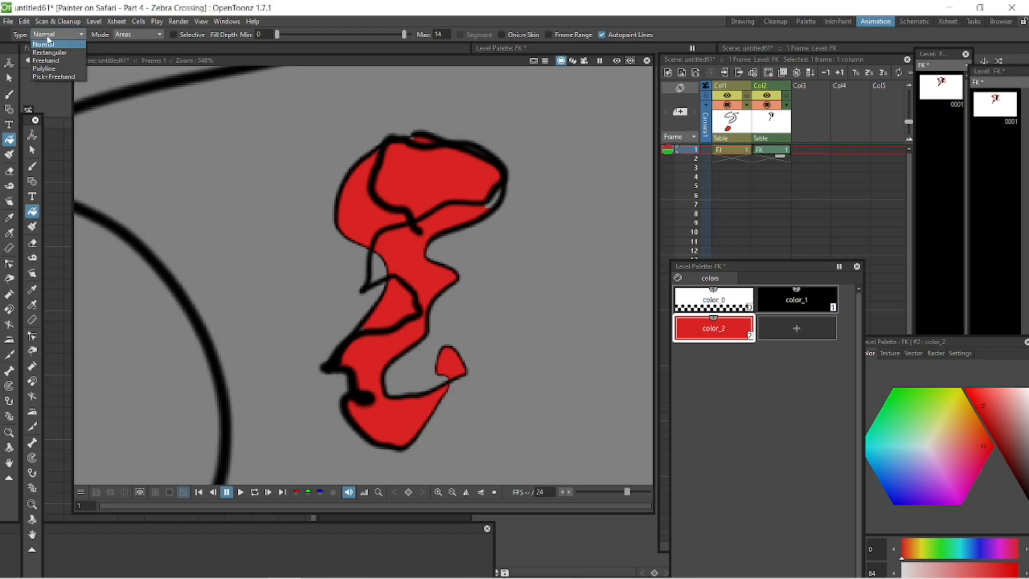
pyautogui.click(54, 77)
pyautogui.moveTo(522, 180)
pyautogui.mouseDown()
pyautogui.moveTo(476, 186)
pyautogui.moveTo(464, 220)
pyautogui.moveTo(472, 237)
pyautogui.moveTo(493, 242)
pyautogui.moveTo(535, 209)
pyautogui.mouseUp()
pyautogui.moveTo(534, 186); pyautogui.dragTo(543, 178)
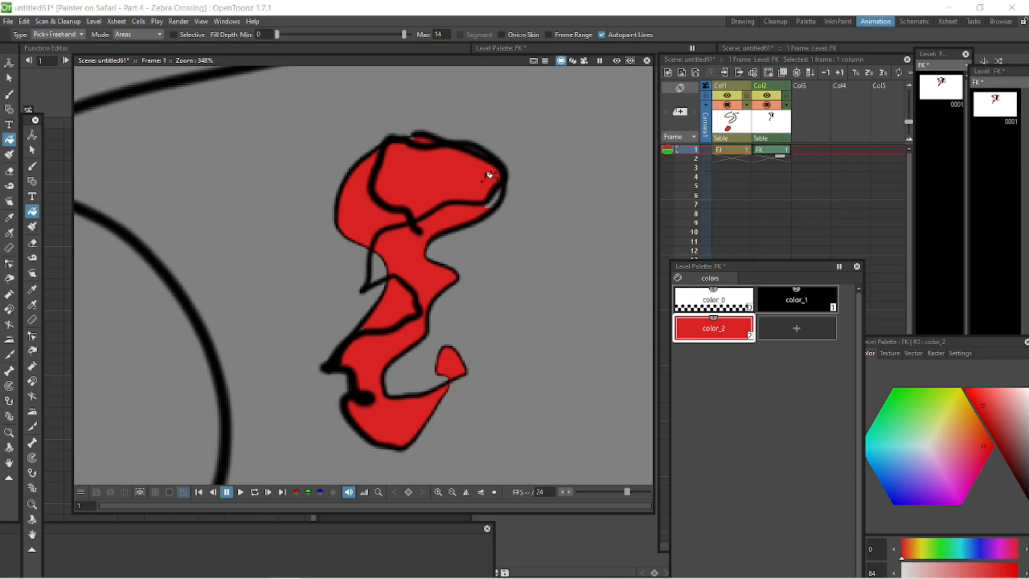
pyautogui.moveTo(487, 179)
pyautogui.mouseDown()
pyautogui.moveTo(514, 177)
pyautogui.moveTo(529, 208)
pyautogui.moveTo(515, 235)
pyautogui.moveTo(479, 228)
pyautogui.moveTo(471, 204)
pyautogui.moveTo(489, 177)
pyautogui.mouseUp()
# Clear the red from the small gap at the scribble's top with Pick+Freehand fills started from the transparent background
pyautogui.scroll(4, 420, 144)
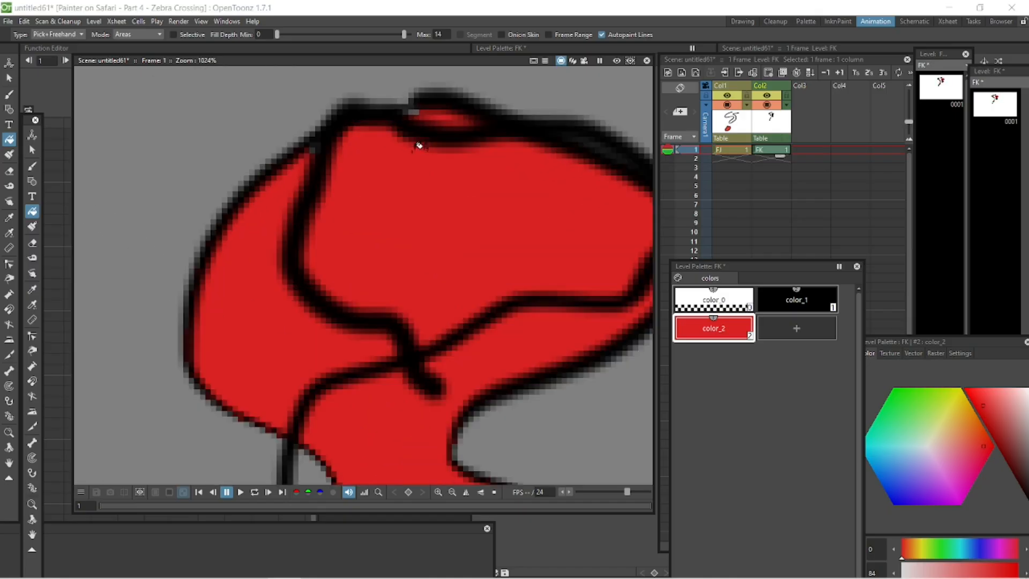
pyautogui.moveTo(287, 155)
pyautogui.mouseDown()
pyautogui.moveTo(298, 131)
pyautogui.moveTo(363, 161)
pyautogui.moveTo(336, 170)
pyautogui.moveTo(448, 86)
pyautogui.mouseUp()
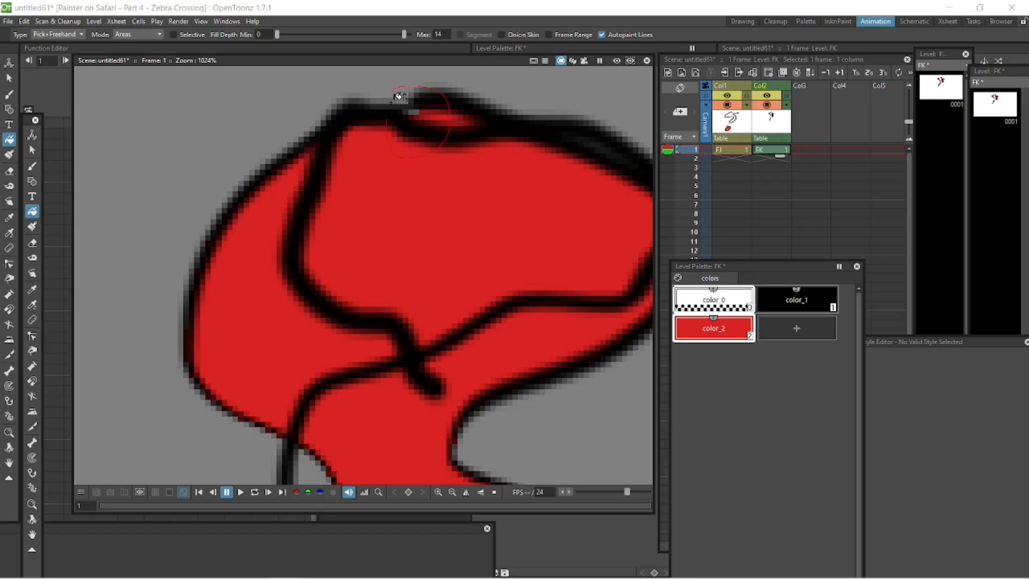
pyautogui.moveTo(489, 154)
pyautogui.mouseDown()
pyautogui.moveTo(450, 75)
pyautogui.moveTo(424, 136)
pyautogui.mouseUp()
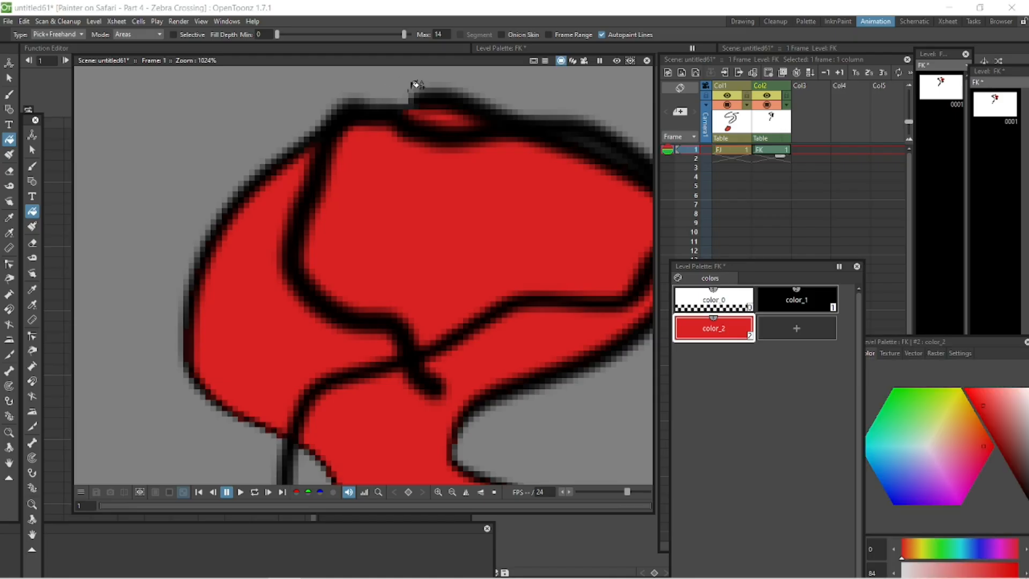
pyautogui.moveTo(396, 82)
pyautogui.mouseDown()
pyautogui.moveTo(472, 94)
pyautogui.moveTo(494, 159)
pyautogui.moveTo(378, 117)
pyautogui.moveTo(397, 80)
pyautogui.mouseUp()
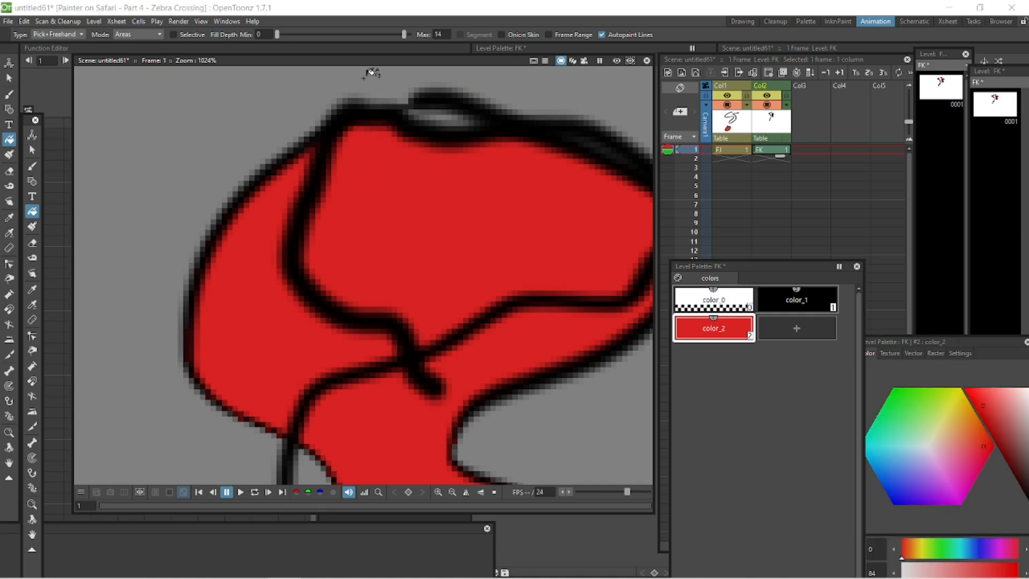
pyautogui.scroll(-5, 367, 72)
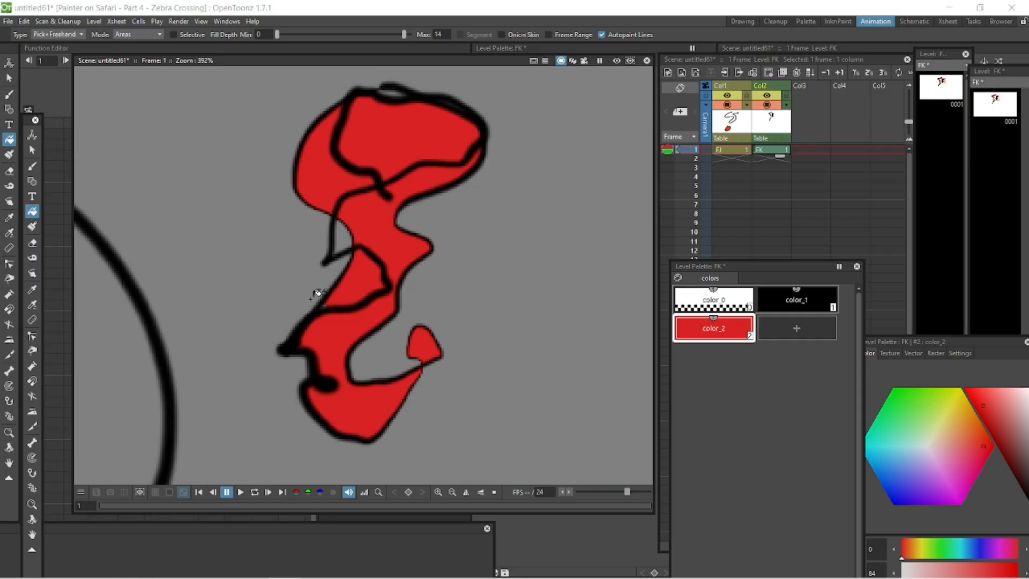
# Fill the tiny unpainted corner where the outlines meet on the scribble's left edge with color_2, using a Pick+Freehand stroke
pyautogui.scroll(3, 318, 293)
pyautogui.press('space')
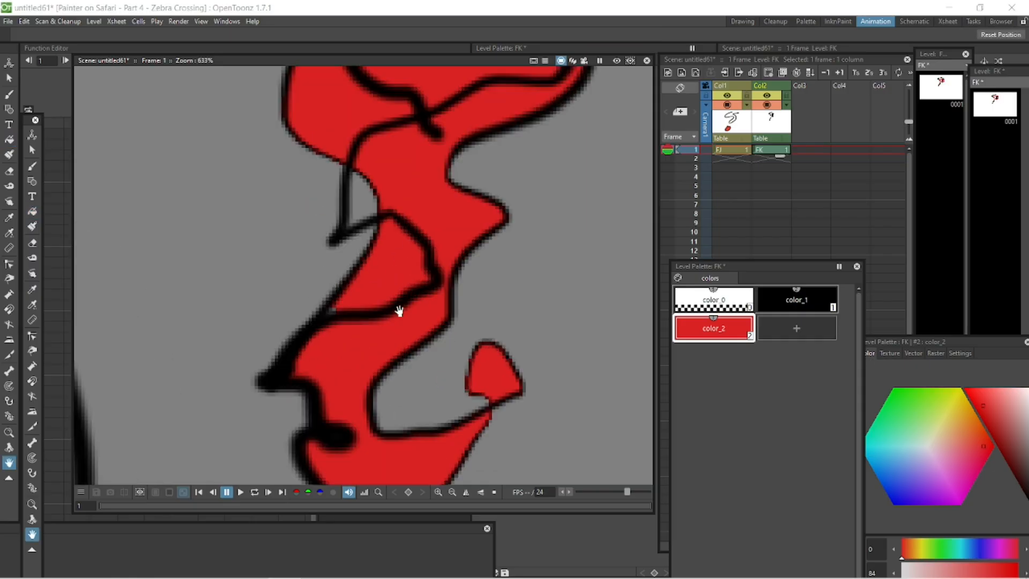
pyautogui.moveTo(404, 305); pyautogui.dragTo(461, 236)
pyautogui.scroll(3, 462, 237)
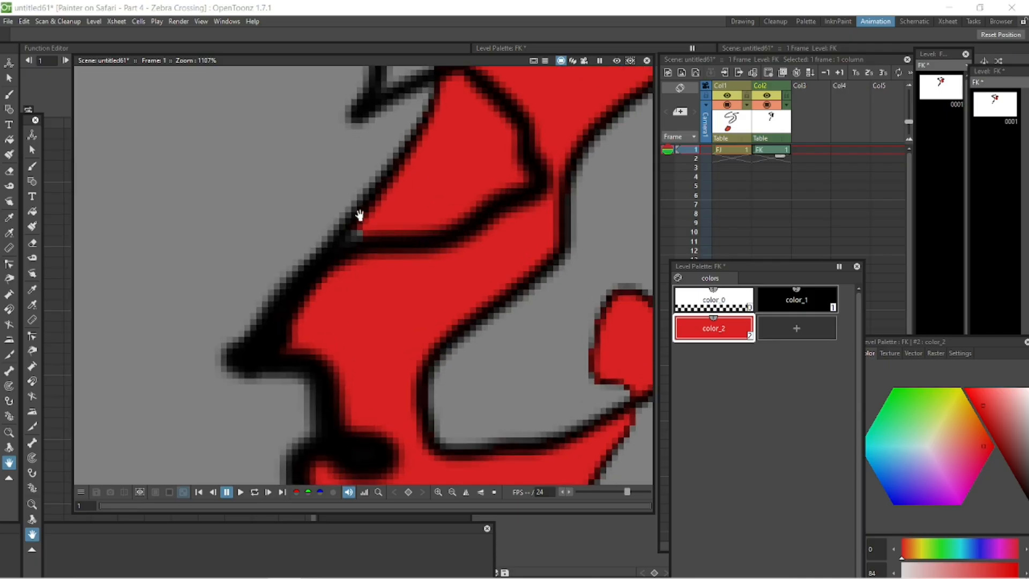
pyautogui.click(729, 337)
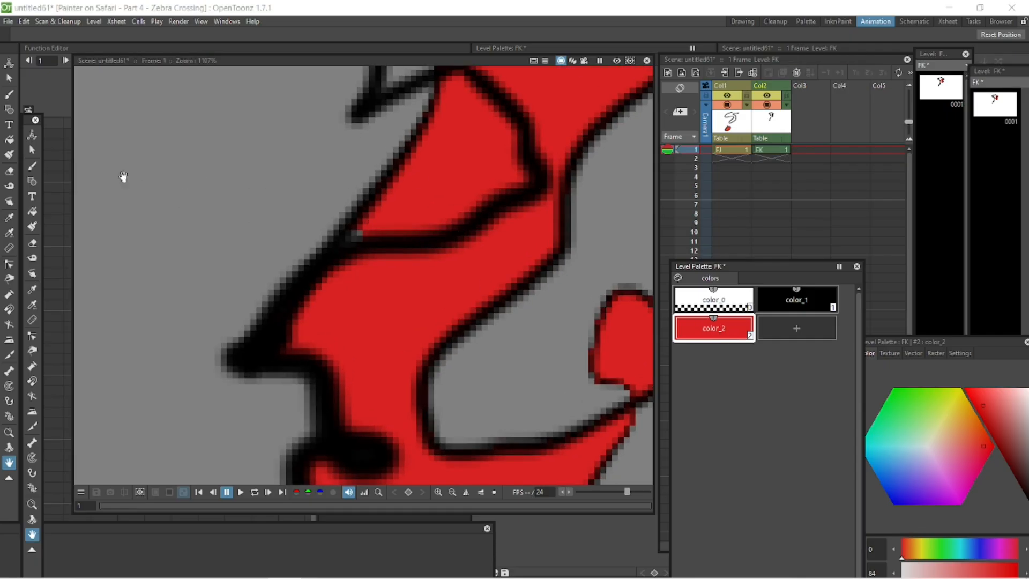
pyautogui.press('f')
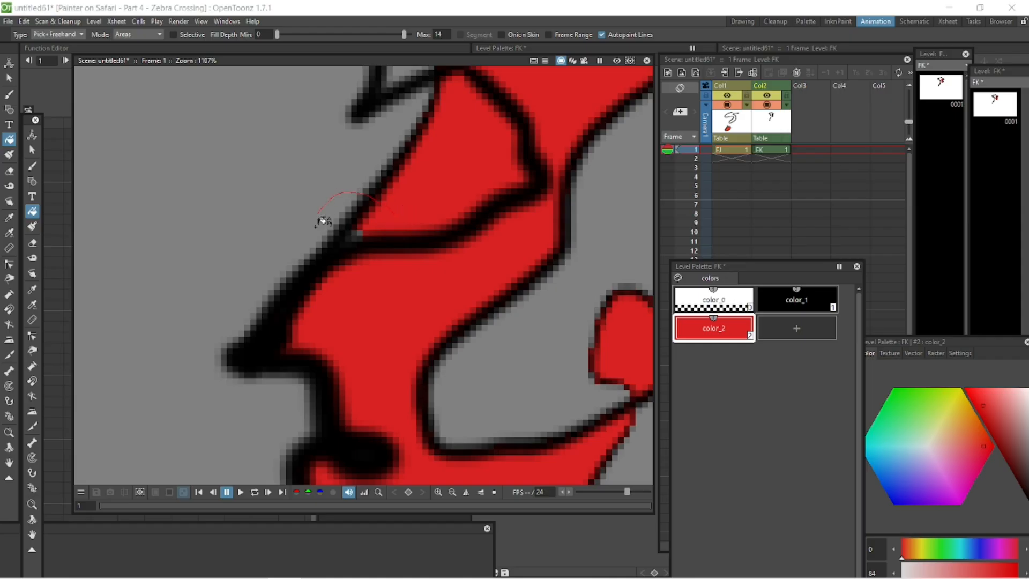
pyautogui.click(400, 215)
# Fill the small gap at the scribble's top with red using Pick+Freehand strokes around the upper outline
pyautogui.scroll(-4, 423, 202)
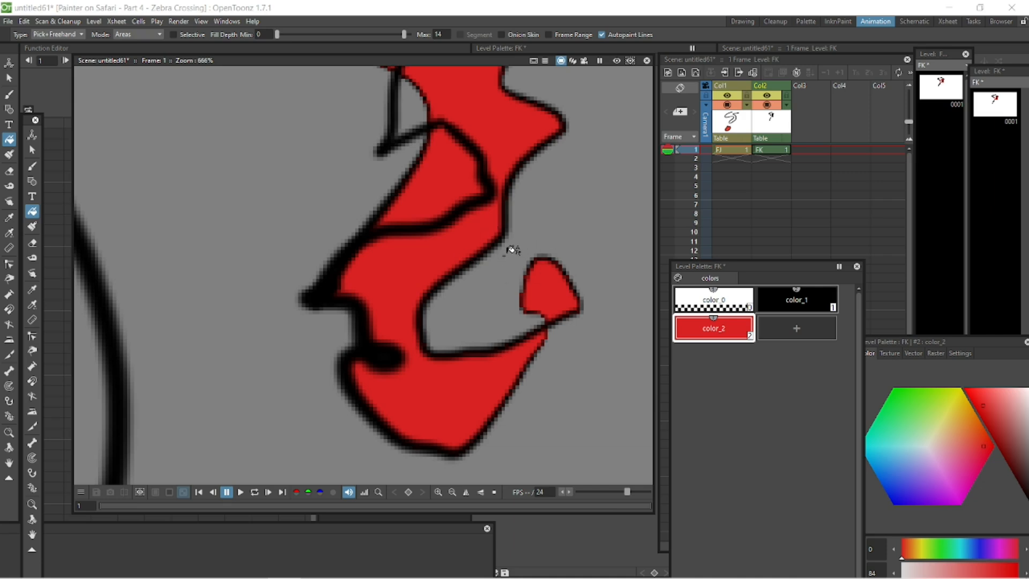
pyautogui.scroll(-2, 512, 250)
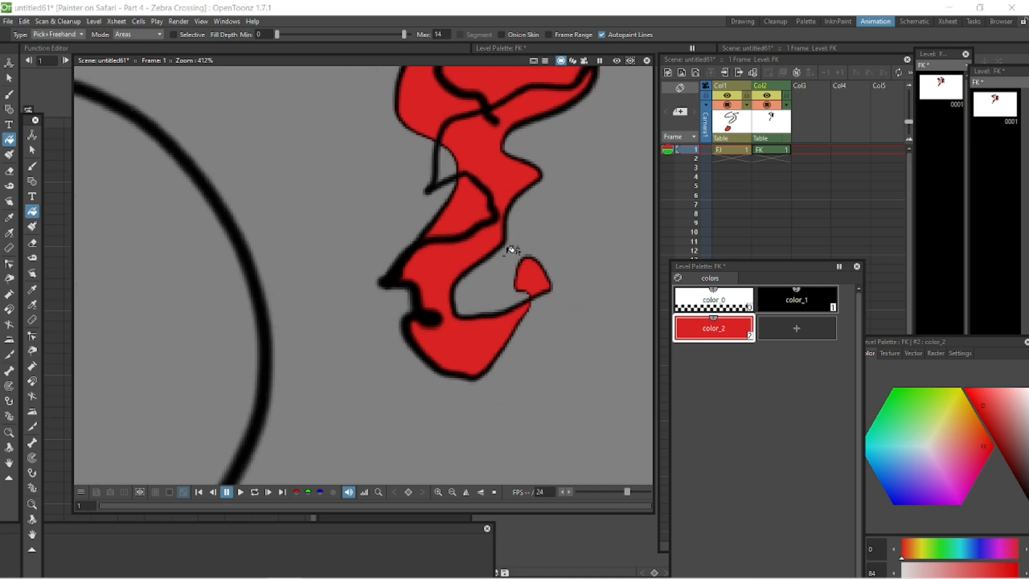
pyautogui.scroll(-2, 482, 216)
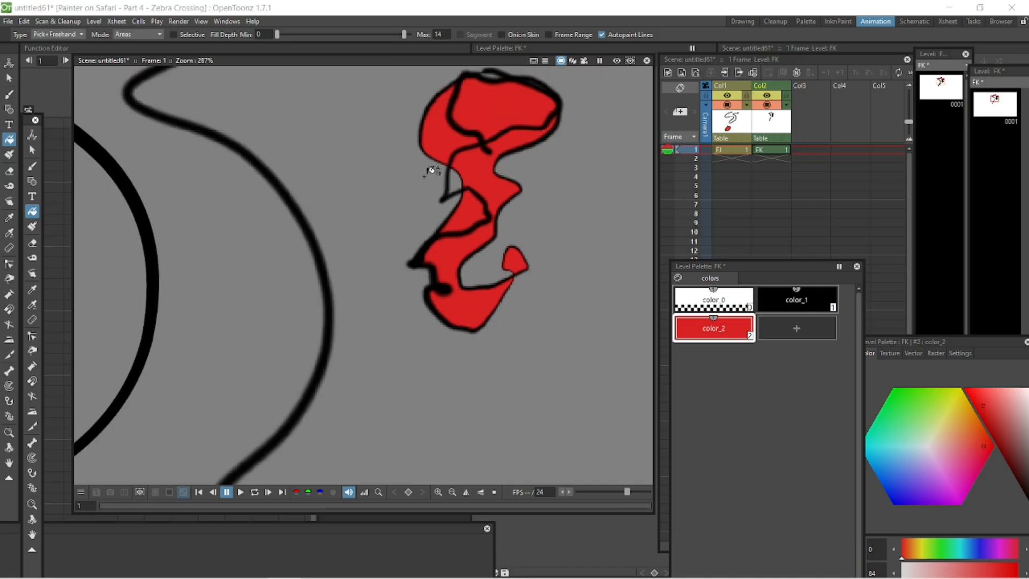
pyautogui.press('space')
pyautogui.moveTo(441, 239)
pyautogui.mouseDown()
pyautogui.moveTo(466, 240)
pyautogui.moveTo(435, 311)
pyautogui.mouseUp()
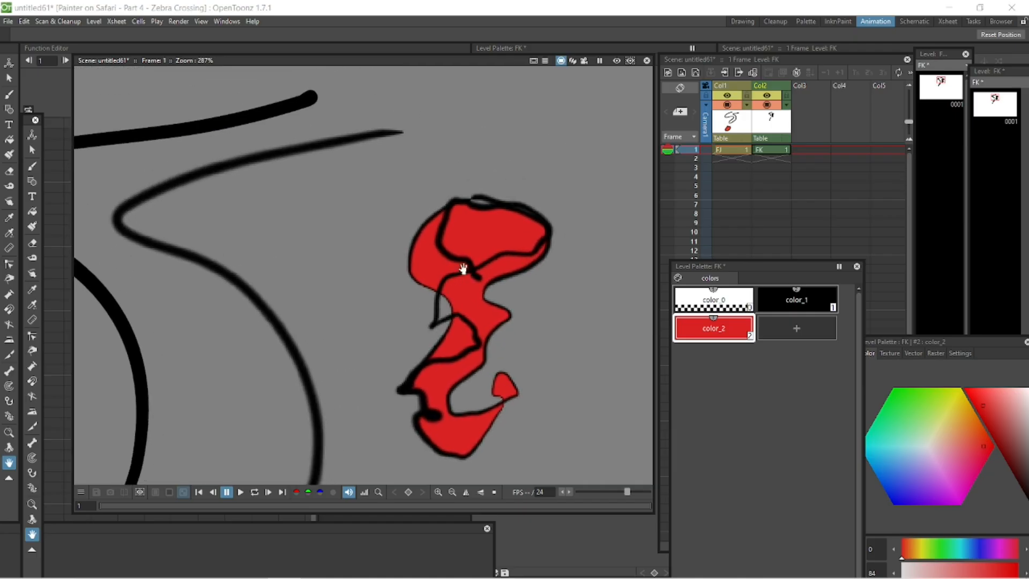
pyautogui.scroll(5, 518, 191)
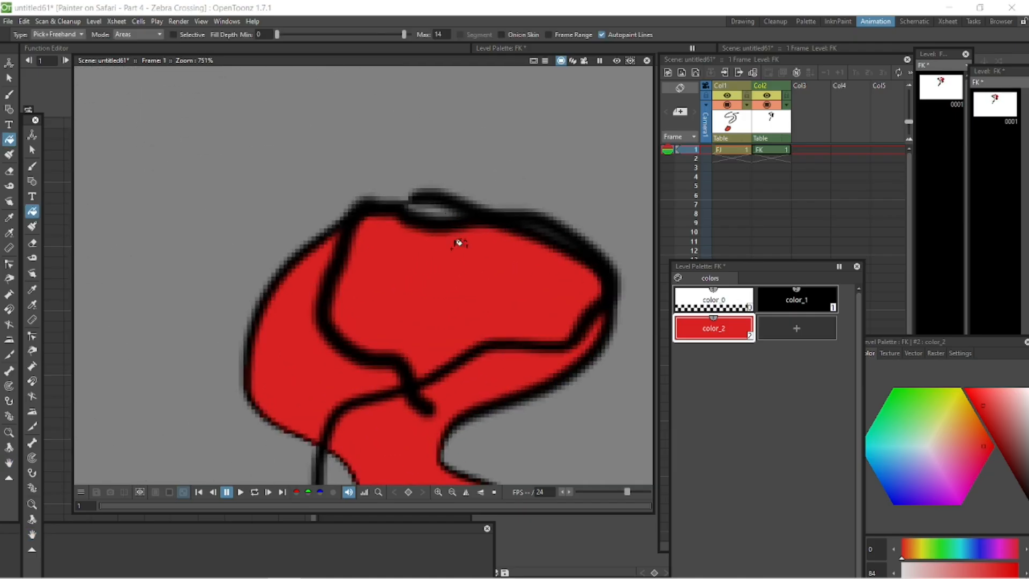
pyautogui.moveTo(489, 191)
pyautogui.mouseDown()
pyautogui.moveTo(401, 192)
pyautogui.moveTo(477, 235)
pyautogui.mouseUp()
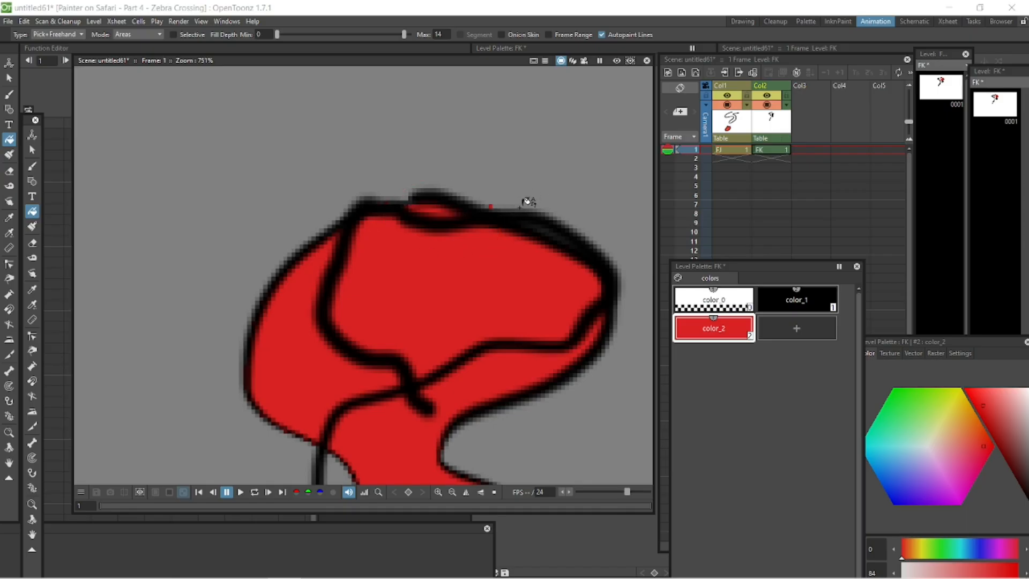
pyautogui.moveTo(518, 198); pyautogui.dragTo(521, 197)
# View the whole filled scribble together with the neighbouring vector and raster strokes
pyautogui.scroll(-6, 510, 244)
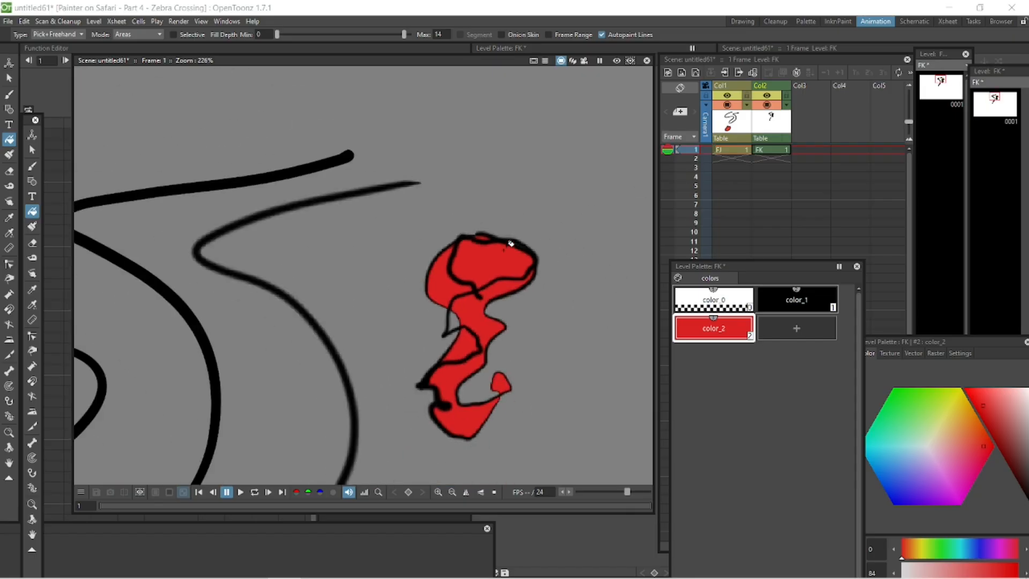
pyautogui.press('space')
pyautogui.moveTo(494, 275)
pyautogui.mouseDown()
pyautogui.moveTo(515, 264)
pyautogui.moveTo(518, 216)
pyautogui.mouseUp()
pyautogui.scroll(-4, 521, 216)
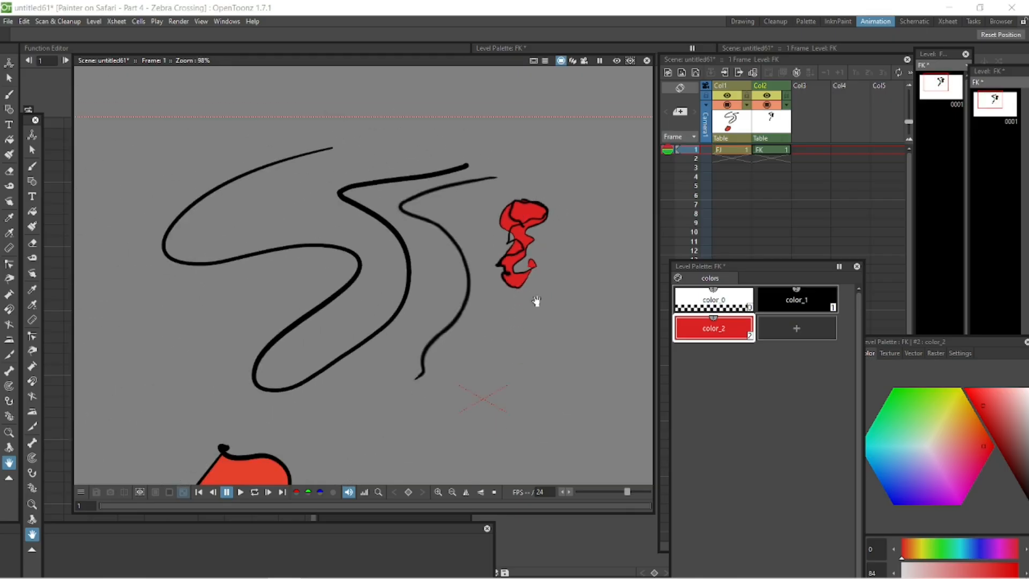
pyautogui.moveTo(542, 298); pyautogui.dragTo(551, 280)
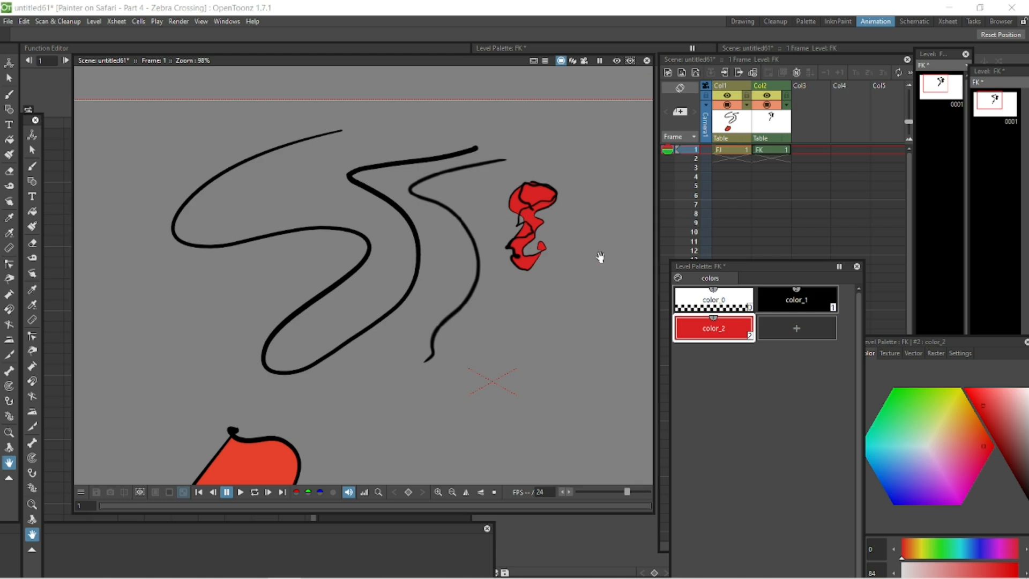